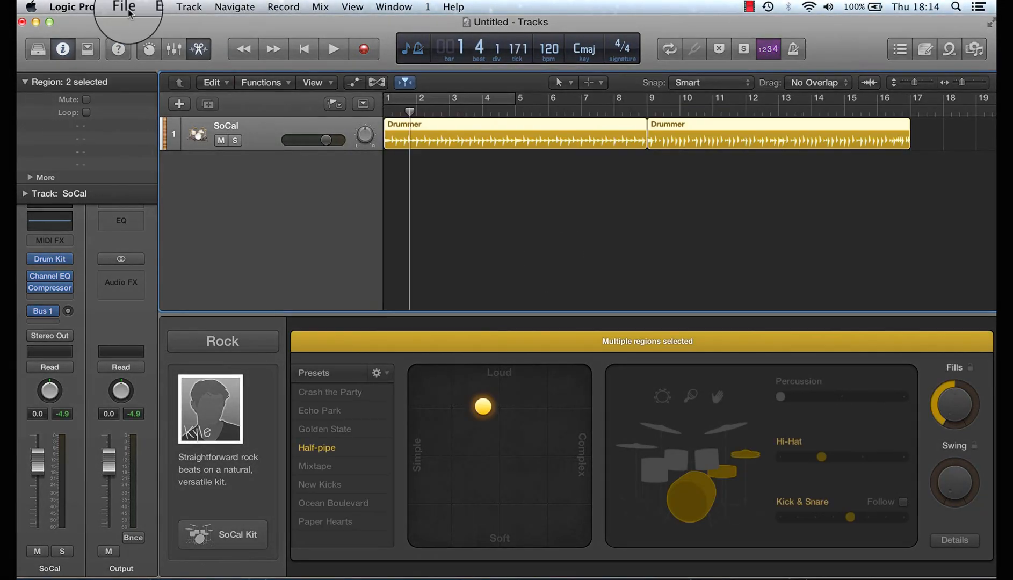
Start a new project containing a Drummer track routed to Output 1 + 2.
click(128, 13)
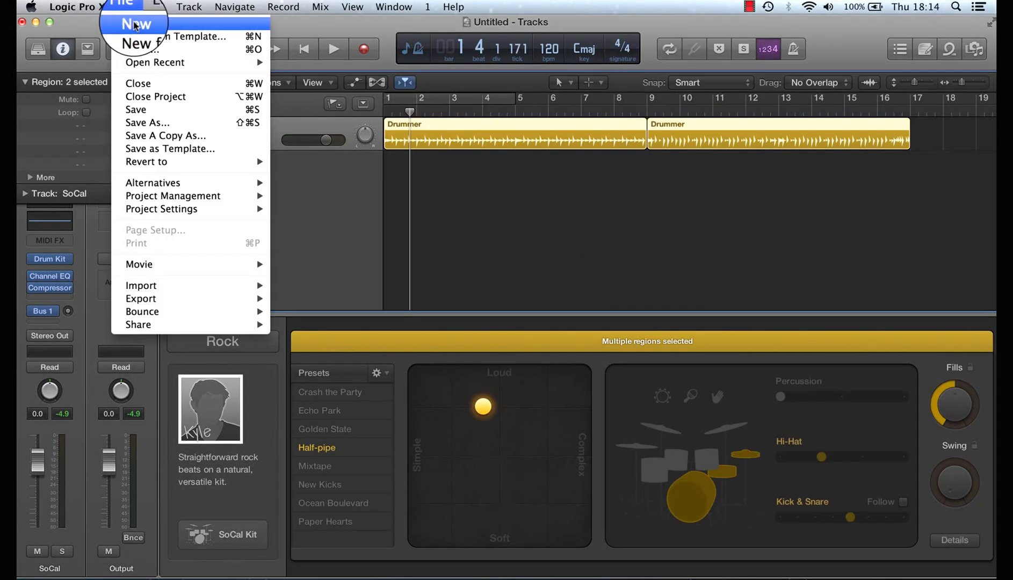
click(135, 25)
click(603, 217)
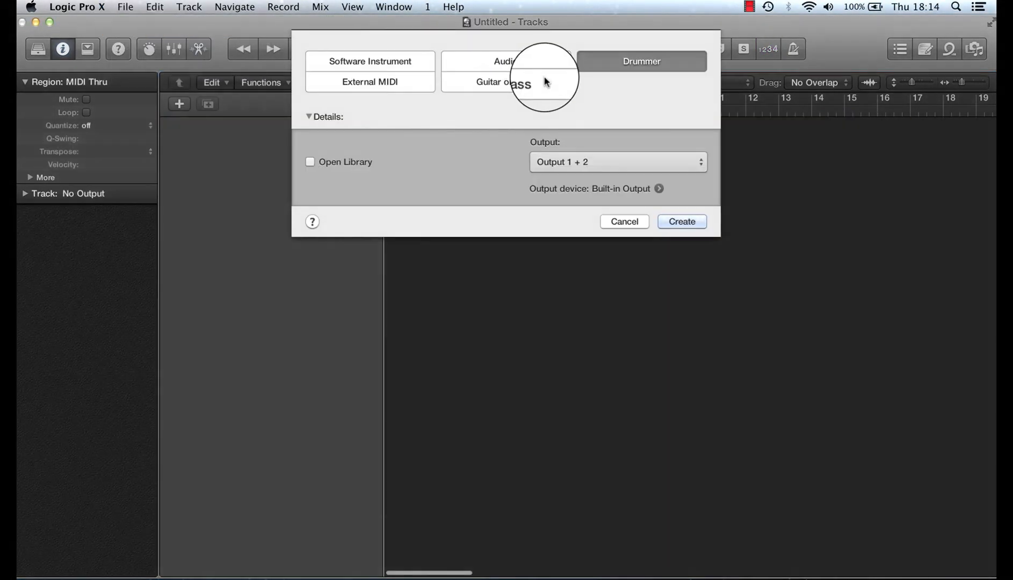
click(529, 58)
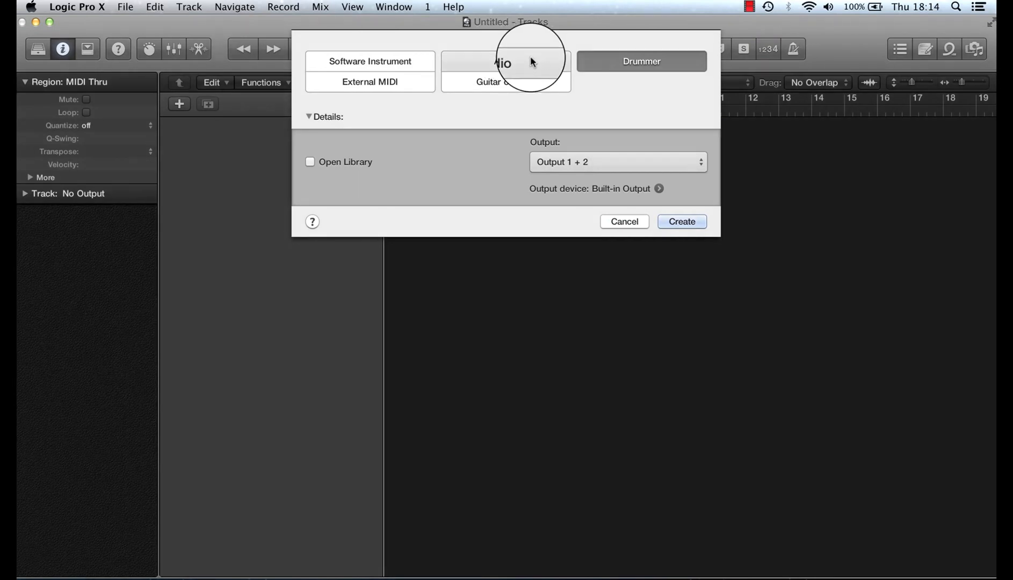
click(605, 55)
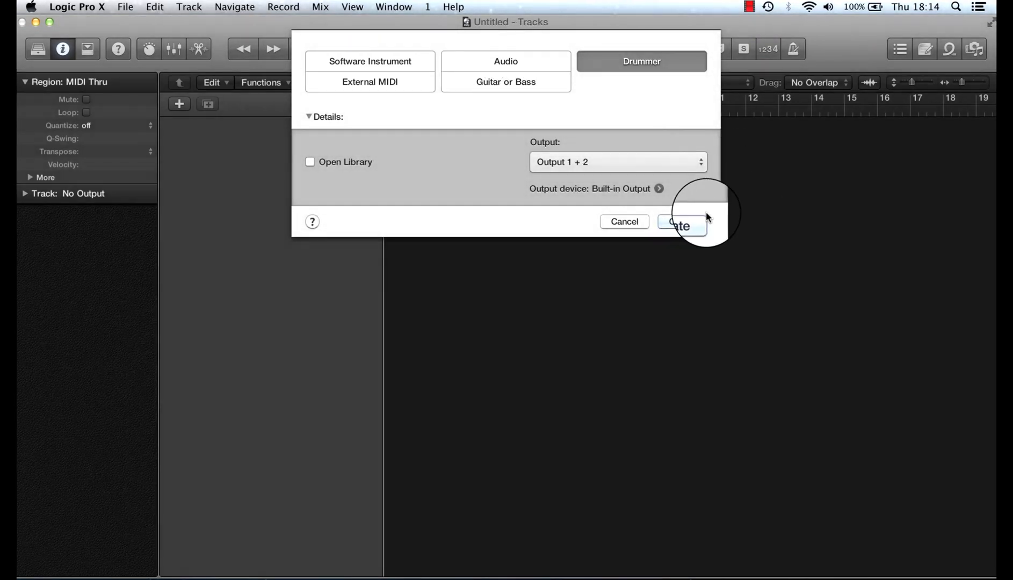
click(690, 223)
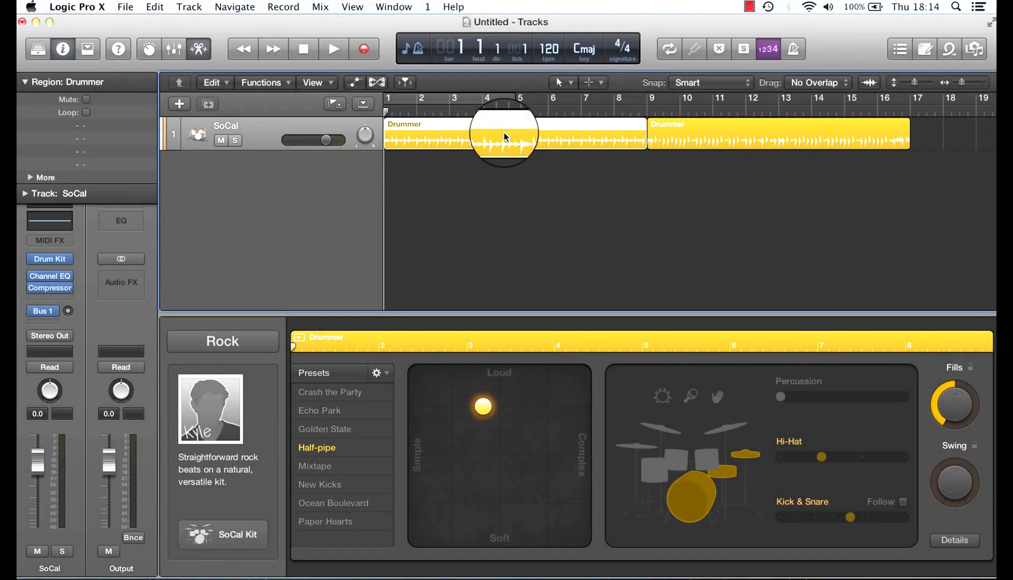
Loop playback over the first drummer region and change the drummer to Nikki from the Alternative genre.
click(415, 100)
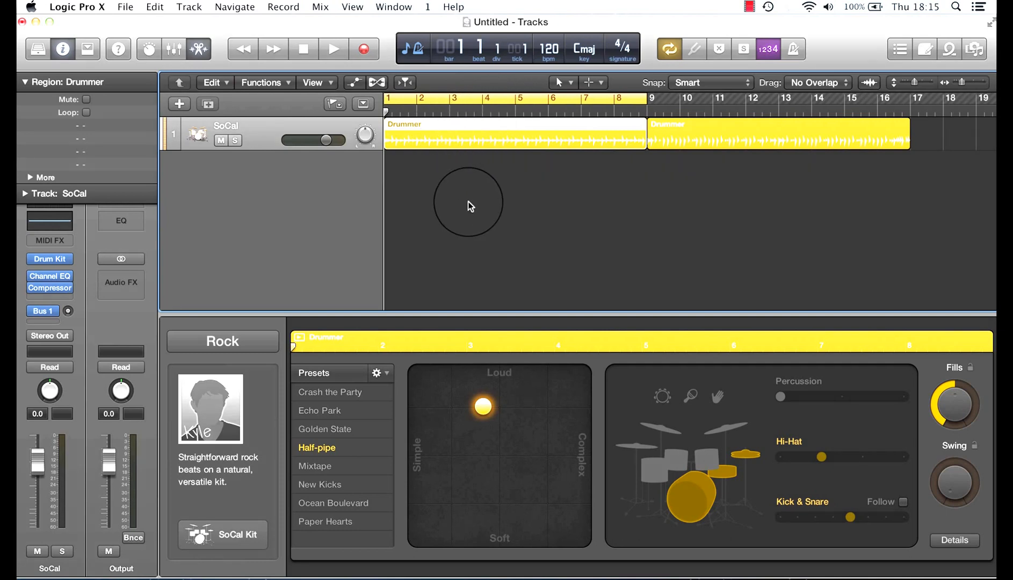
key(space)
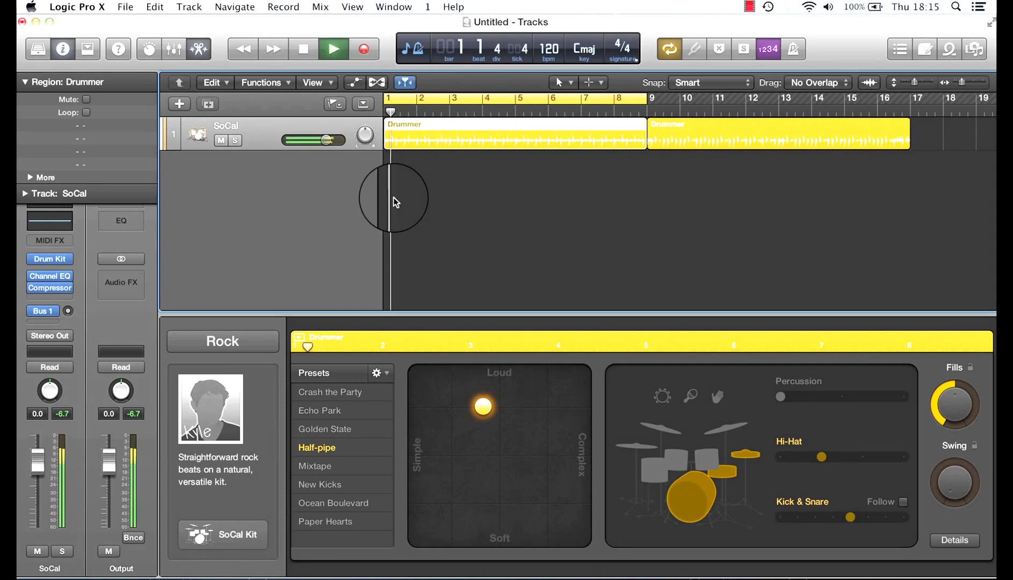
click(244, 346)
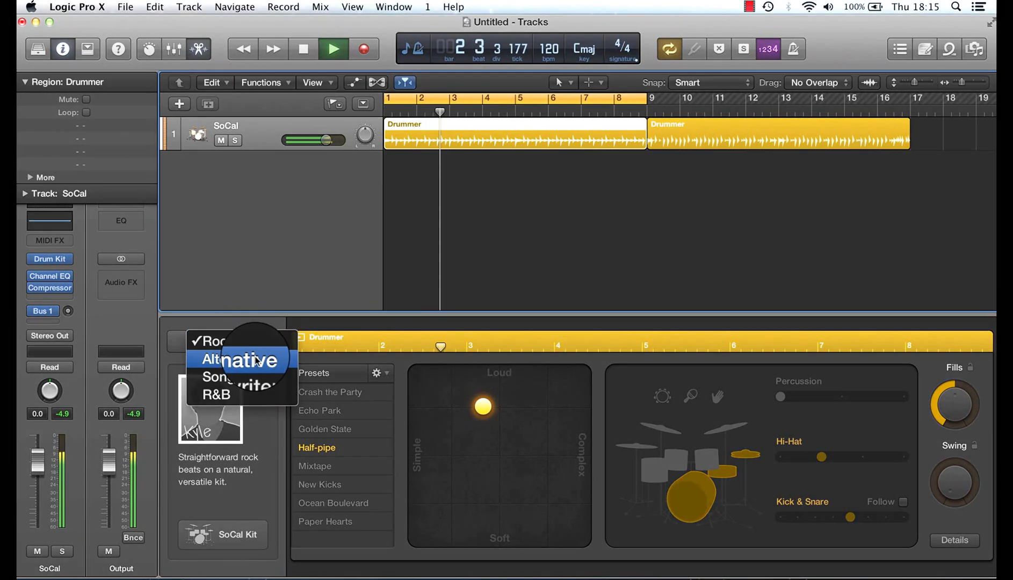
click(256, 361)
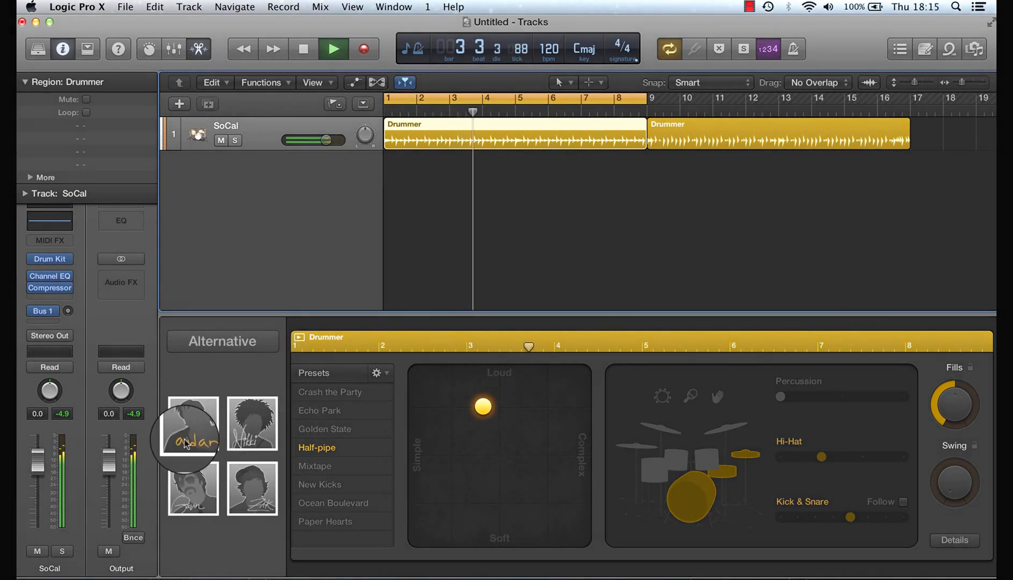
click(251, 423)
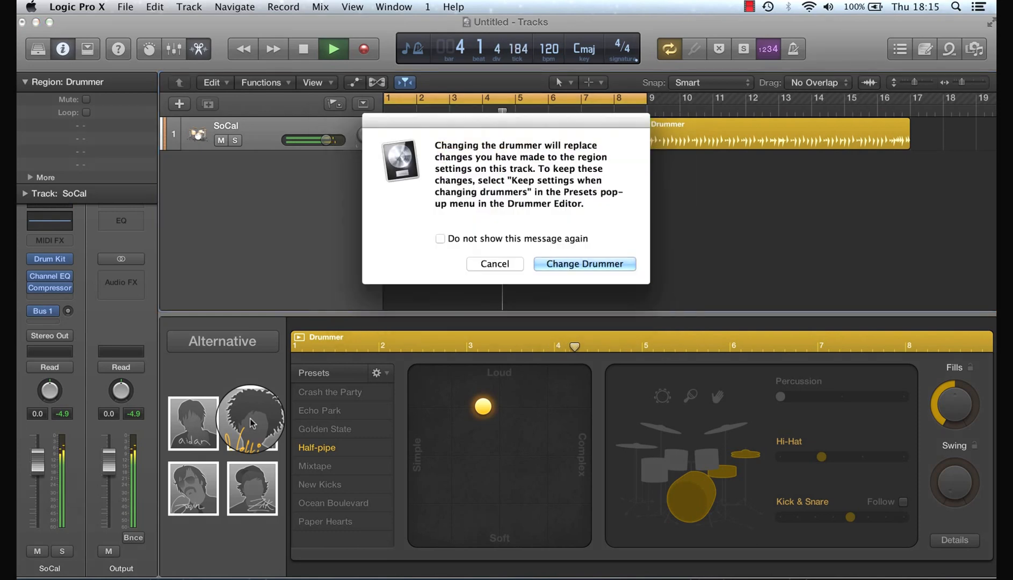
click(570, 264)
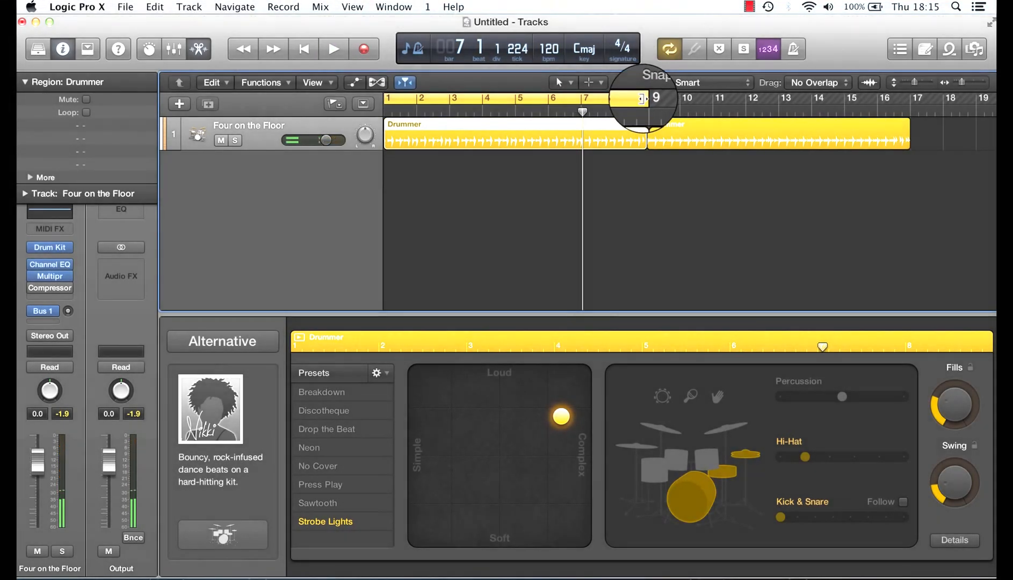
Shorten the cycle range to bar 1 and strip the beat to Kick & Snare pattern 1 with the hi-hat off.
drag(641, 97, 418, 123)
key(space)
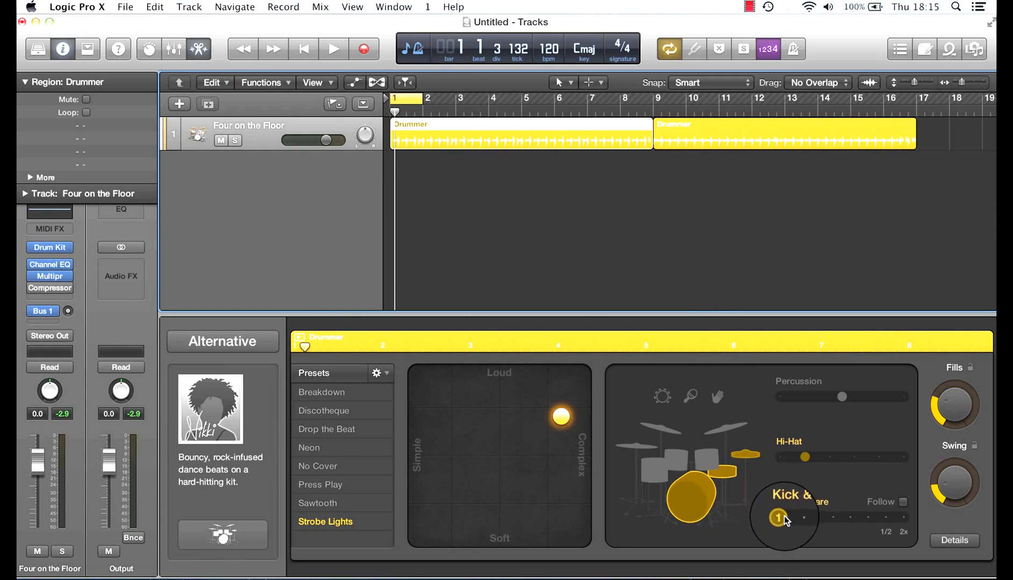
mouse_move(784, 519)
mouse_down()
mouse_move(834, 519)
mouse_move(765, 523)
mouse_up()
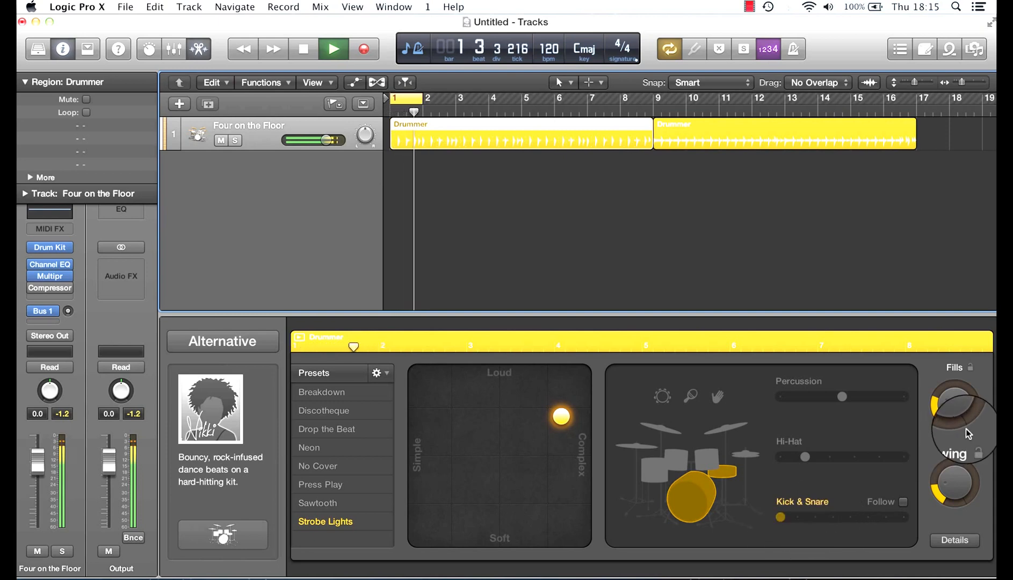
Turn Fills and Swing down to zero and move the XY pad puck toward the loud, simple corner.
drag(951, 407, 968, 529)
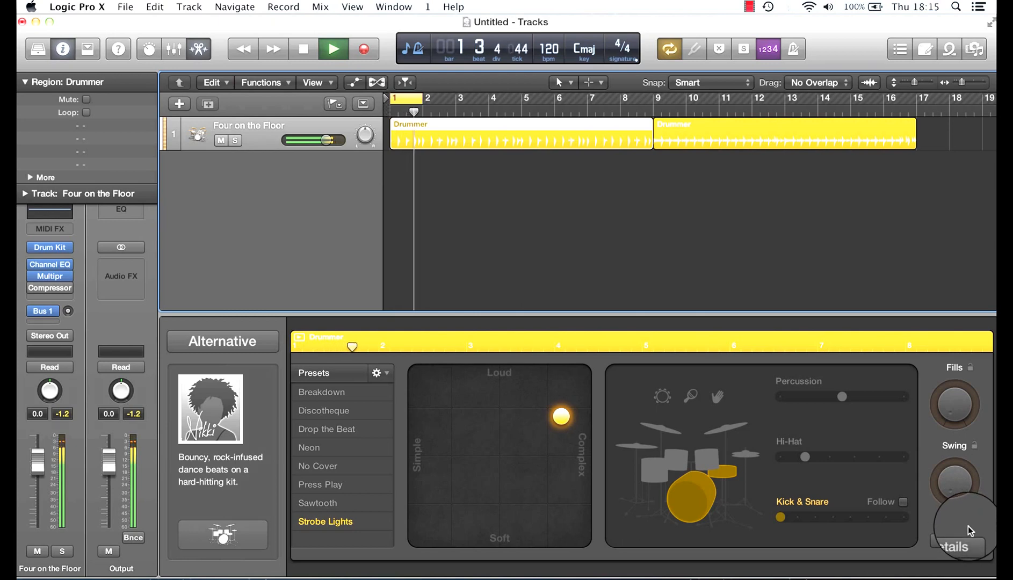
click(561, 417)
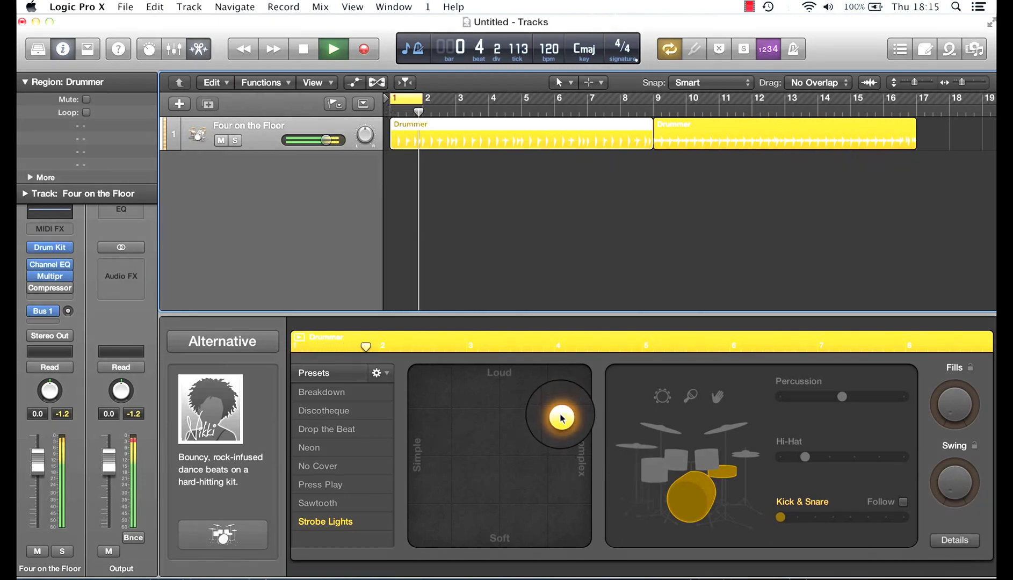
drag(561, 417, 456, 392)
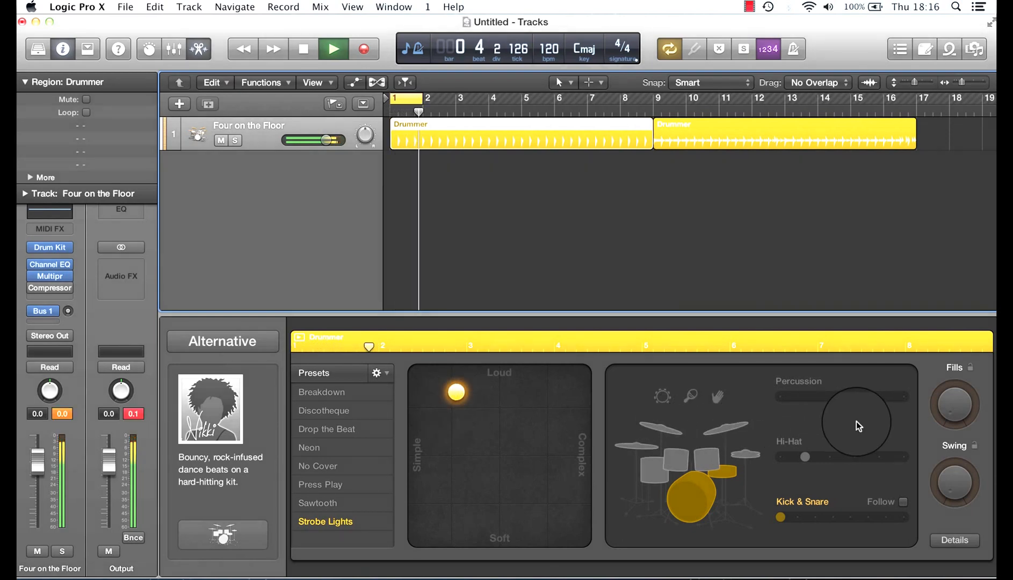
Add the hi-hat and the tambourine to the beat, setting both the Hi-Hat and Percussion patterns to their maximum.
click(749, 454)
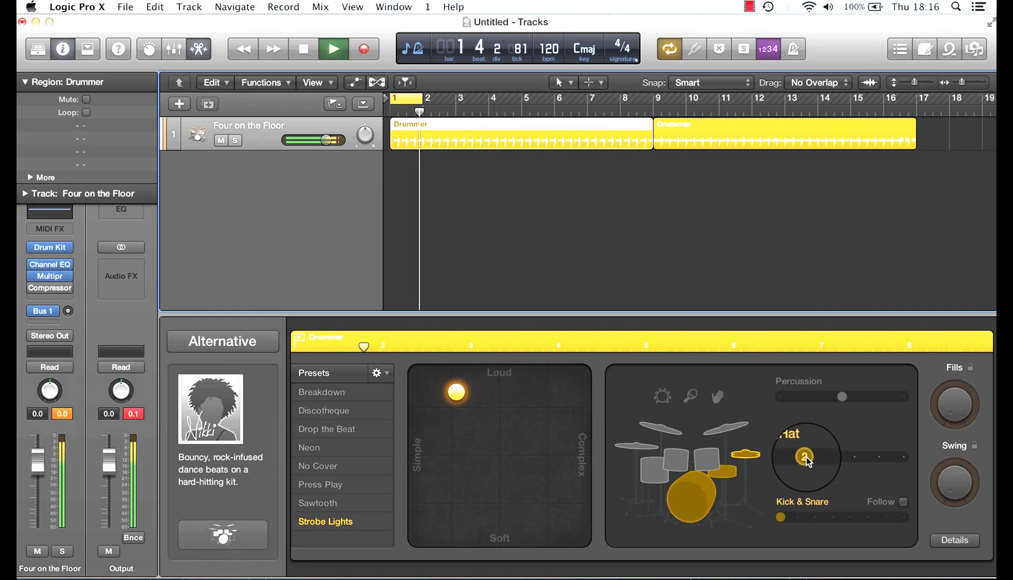
drag(806, 458, 906, 461)
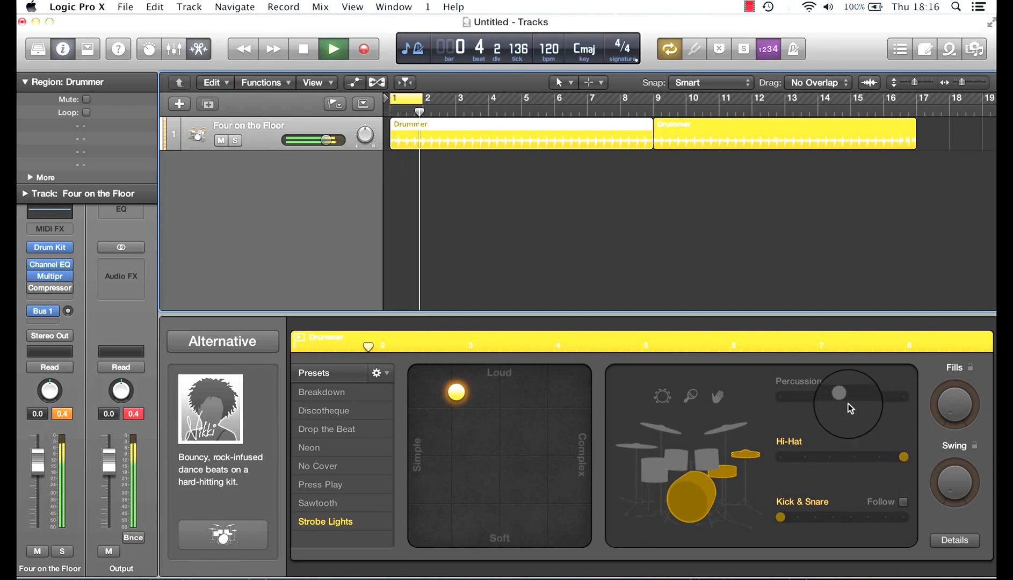
click(663, 397)
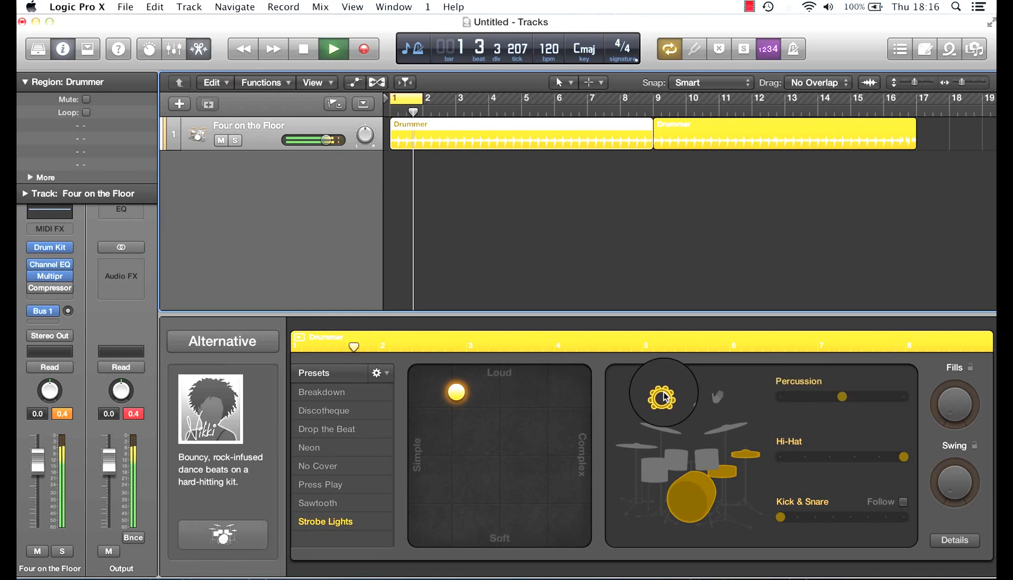
drag(844, 396, 888, 398)
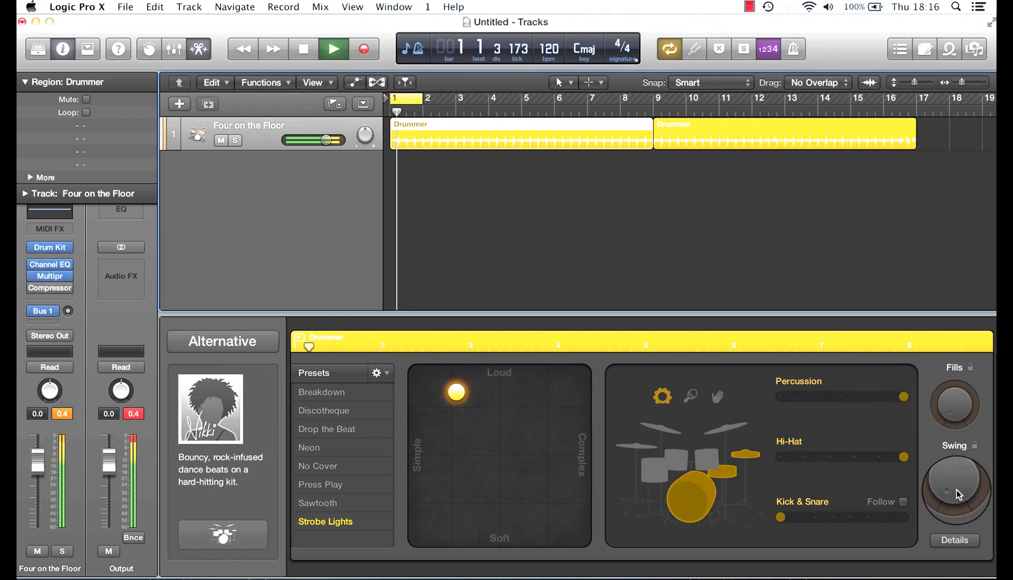
Add a small amount of Swing to the beat and stop playback.
drag(957, 489, 927, 461)
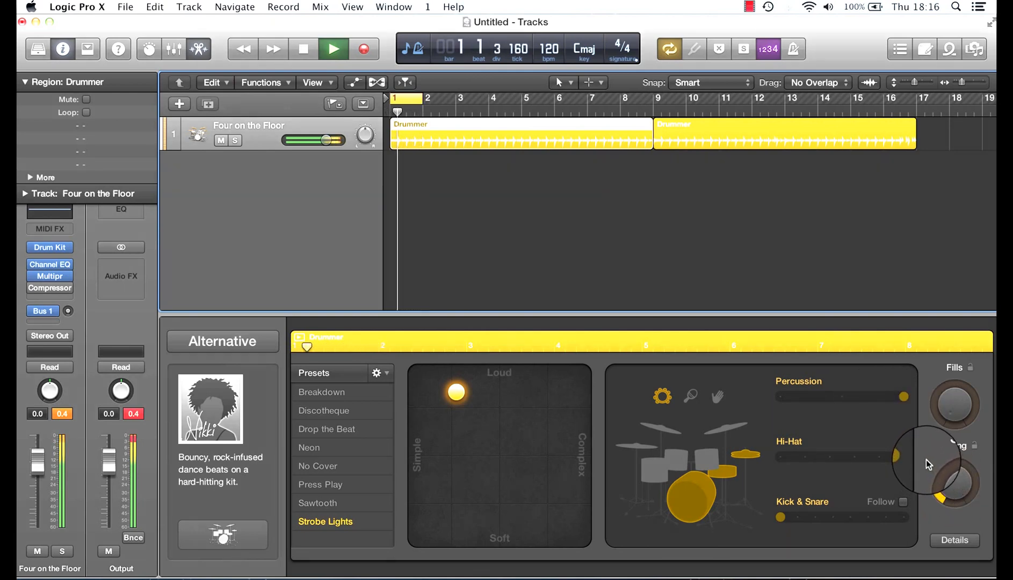
key(space)
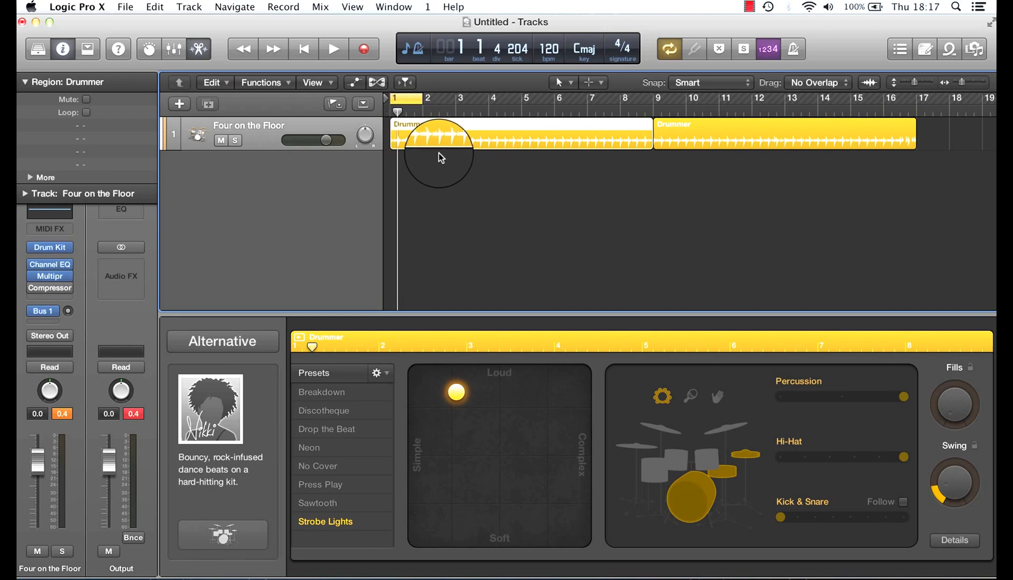
Convert the first Drummer region to a MIDI region and enlarge the Piano Roll to show its notes.
right_click(410, 130)
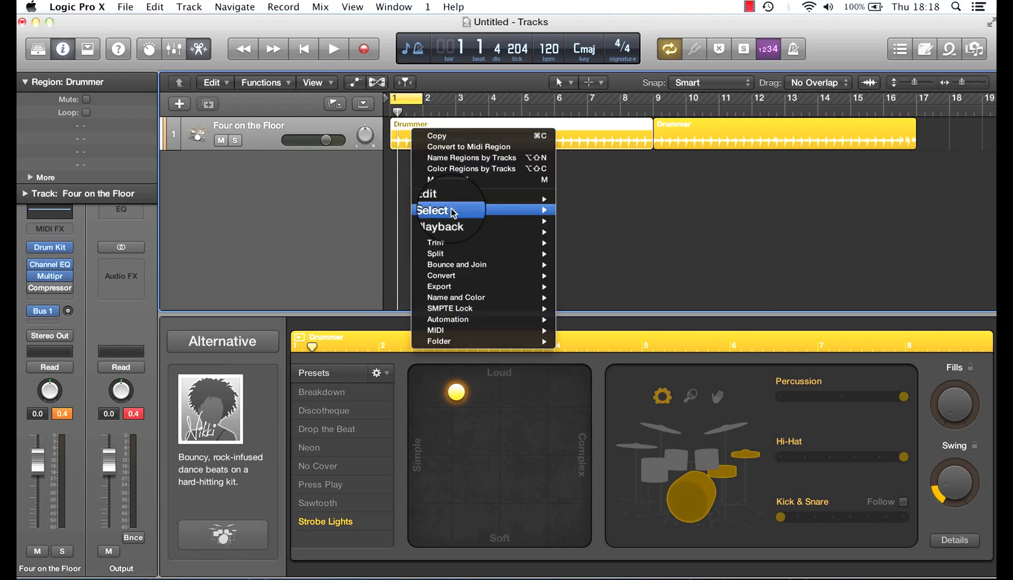
mouse_move(470, 286)
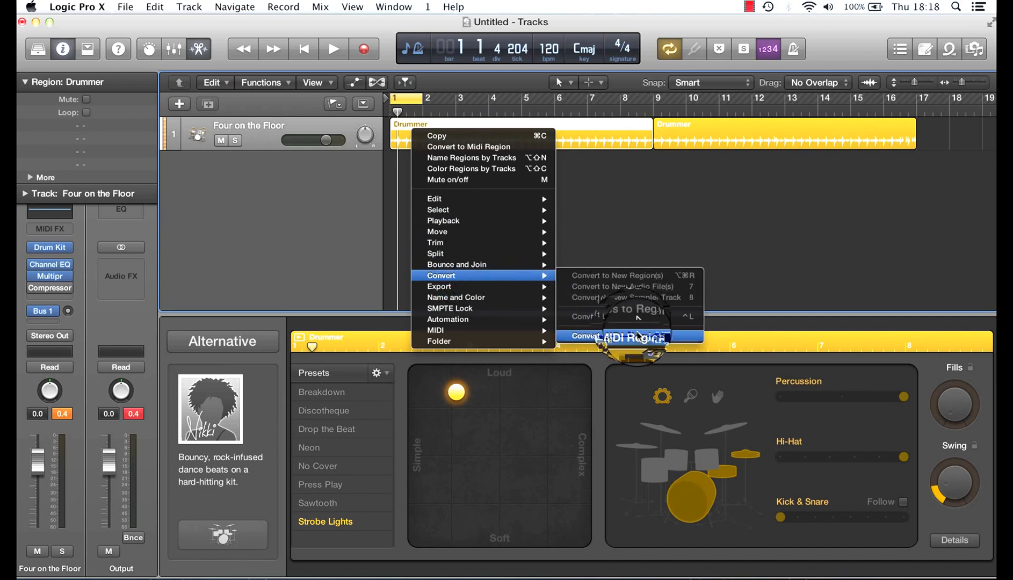
click(638, 336)
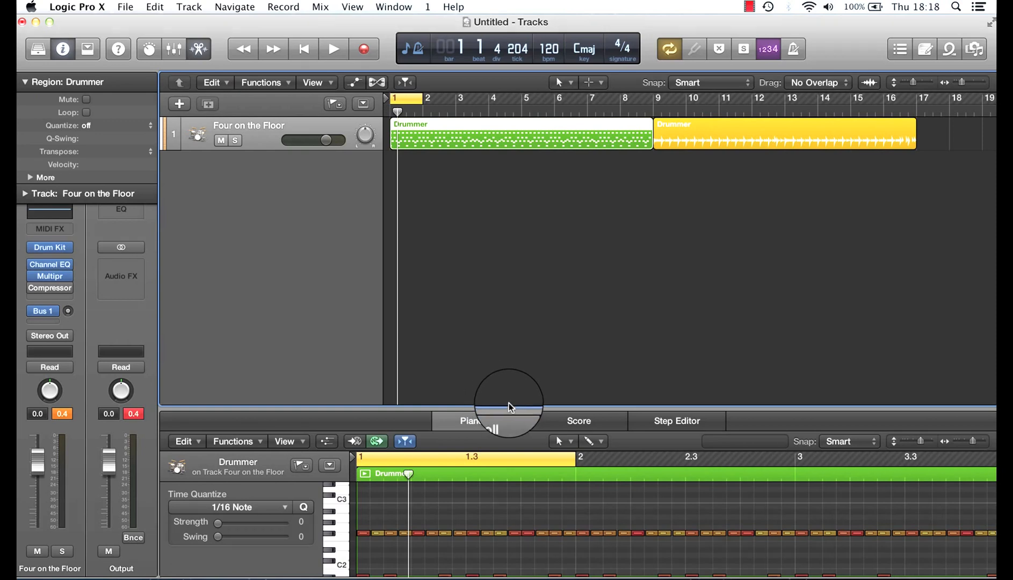
drag(508, 406, 516, 226)
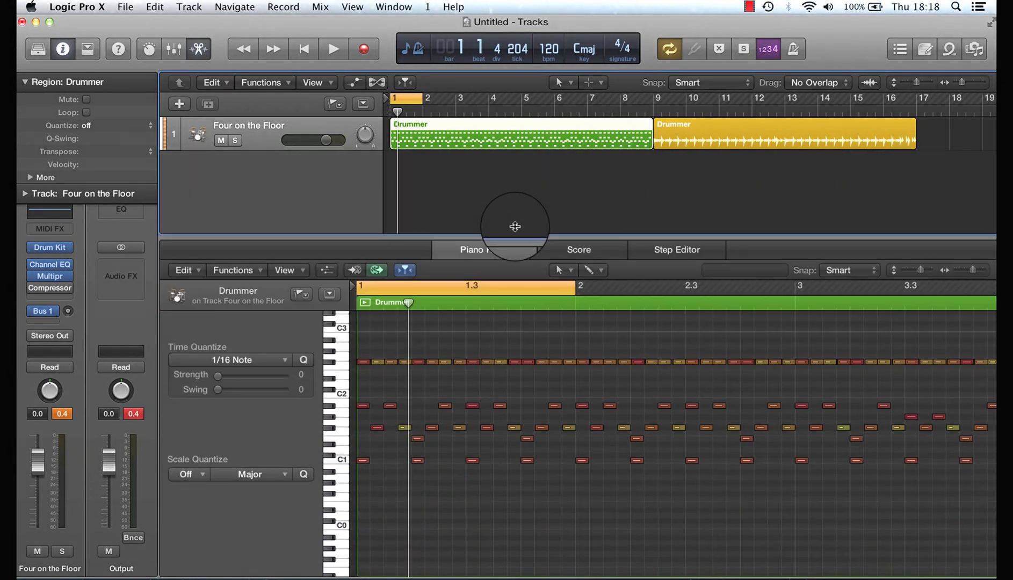
drag(504, 266, 504, 265)
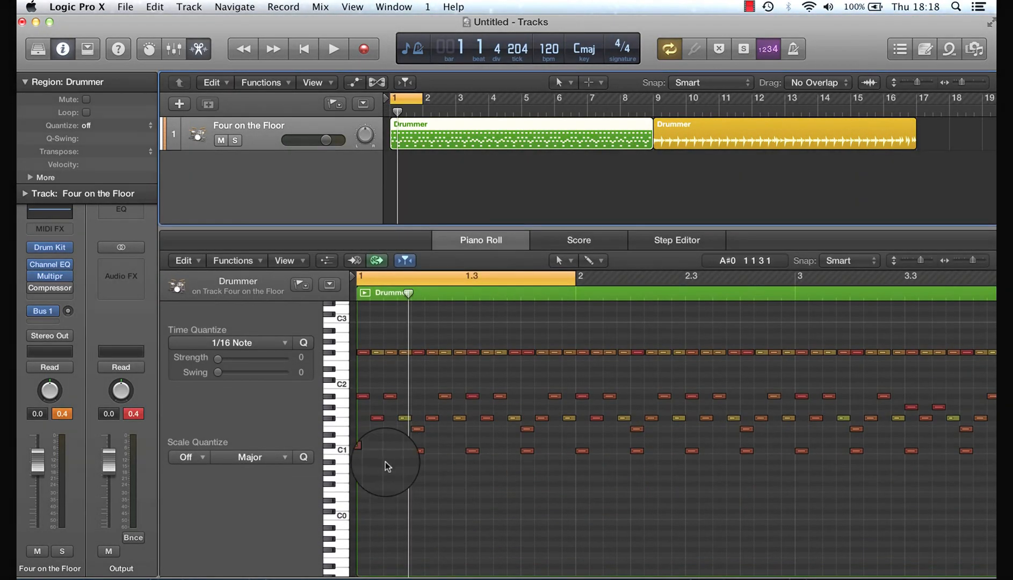
Audition the individual drum sounds in the Piano Roll, selecting all notes of one pitch at a time, including C1.
key(space)
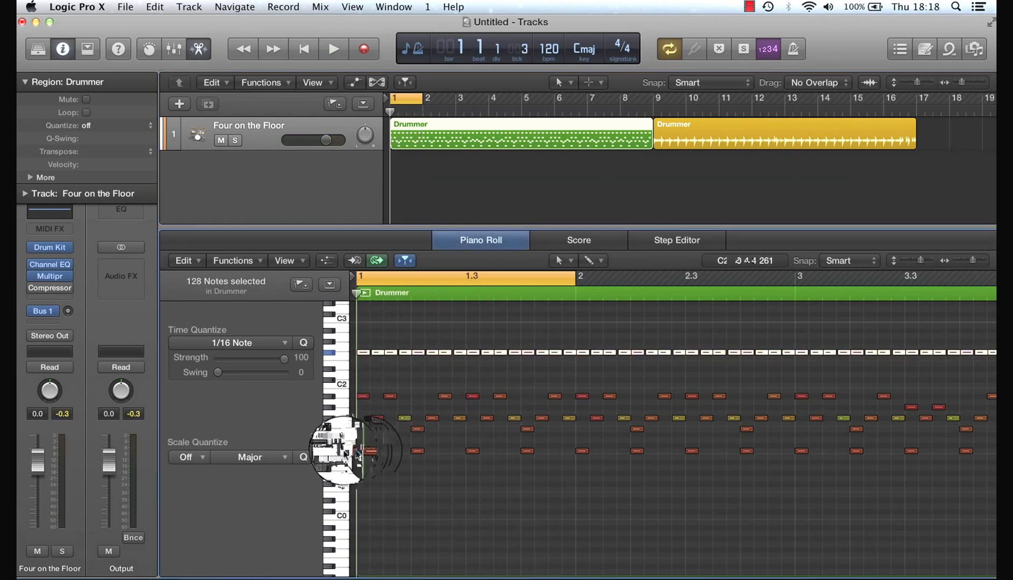
click(339, 452)
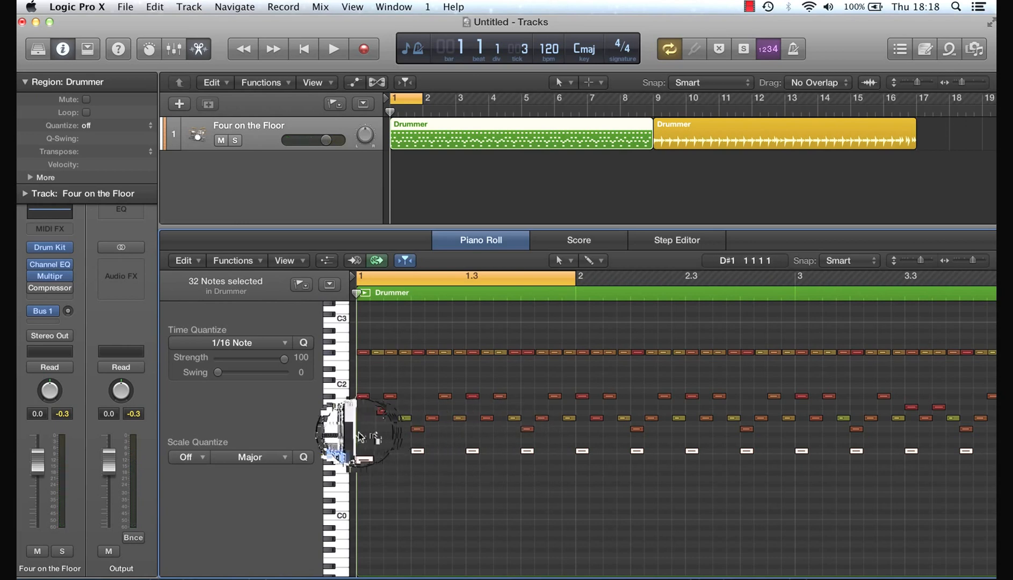
click(341, 430)
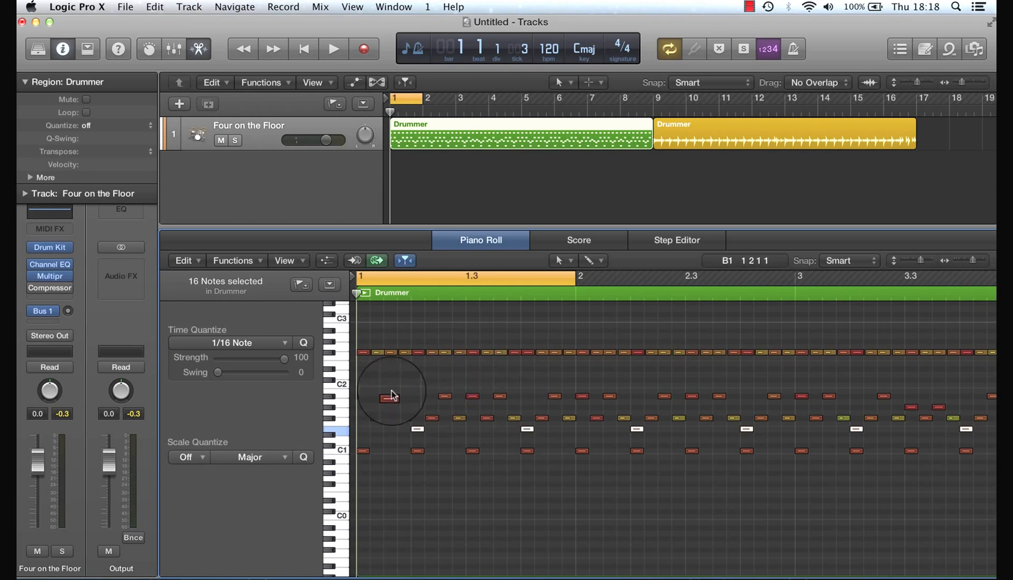
click(338, 353)
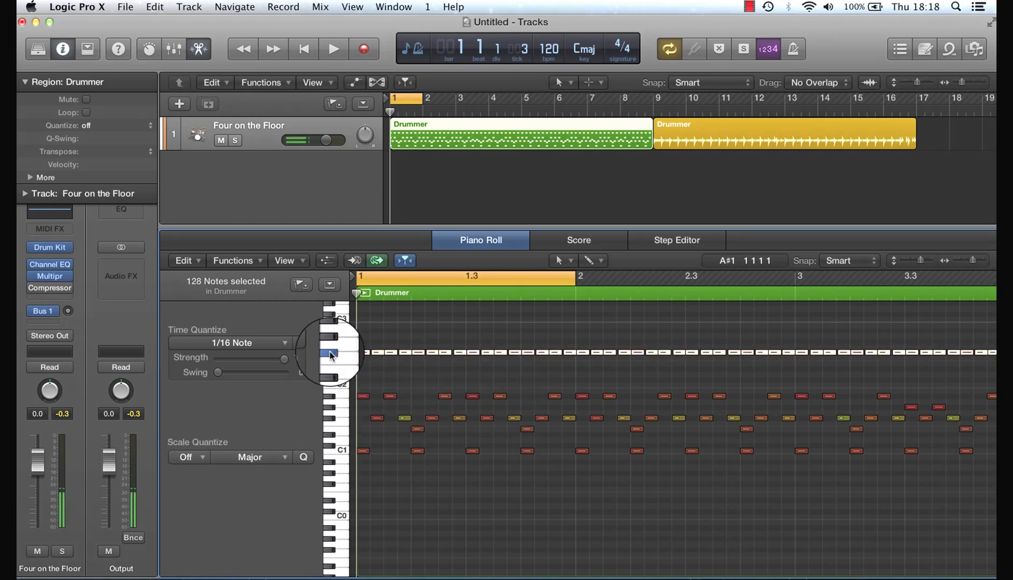
click(338, 398)
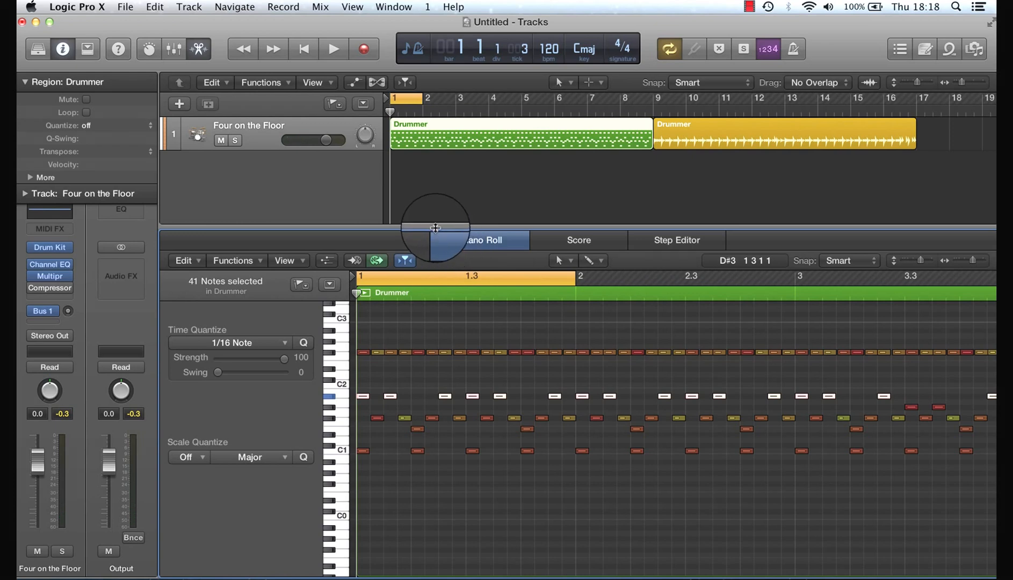
Shrink the Piano Roll and add one Software Instrument track on Output 1 + 2 with the Library open.
drag(436, 228, 444, 325)
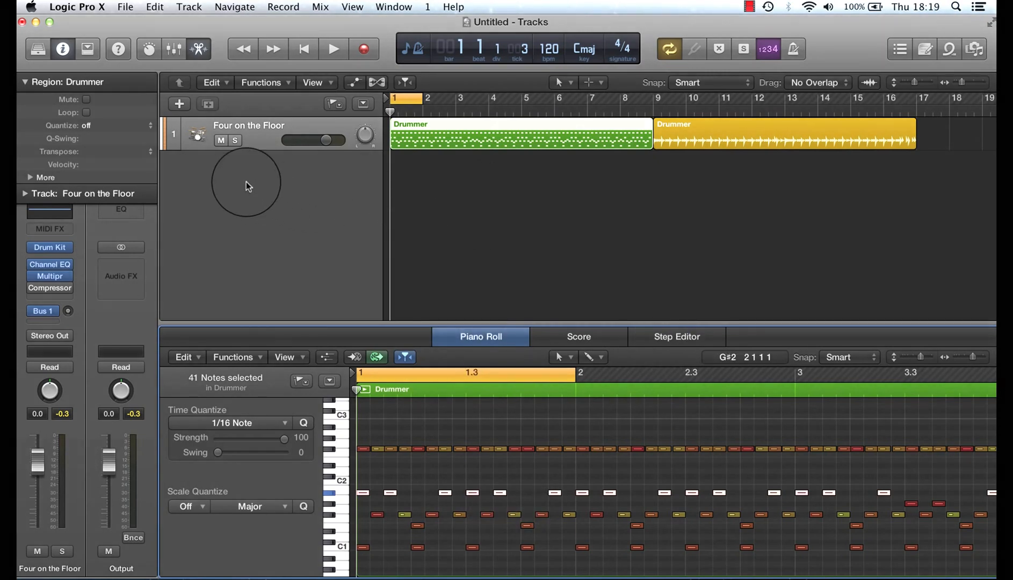
click(180, 105)
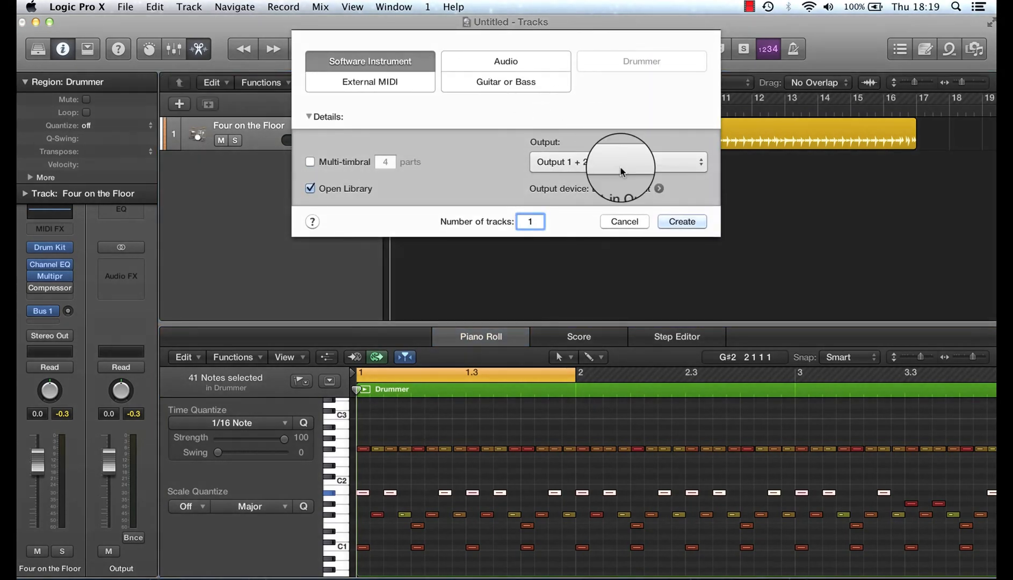
click(669, 219)
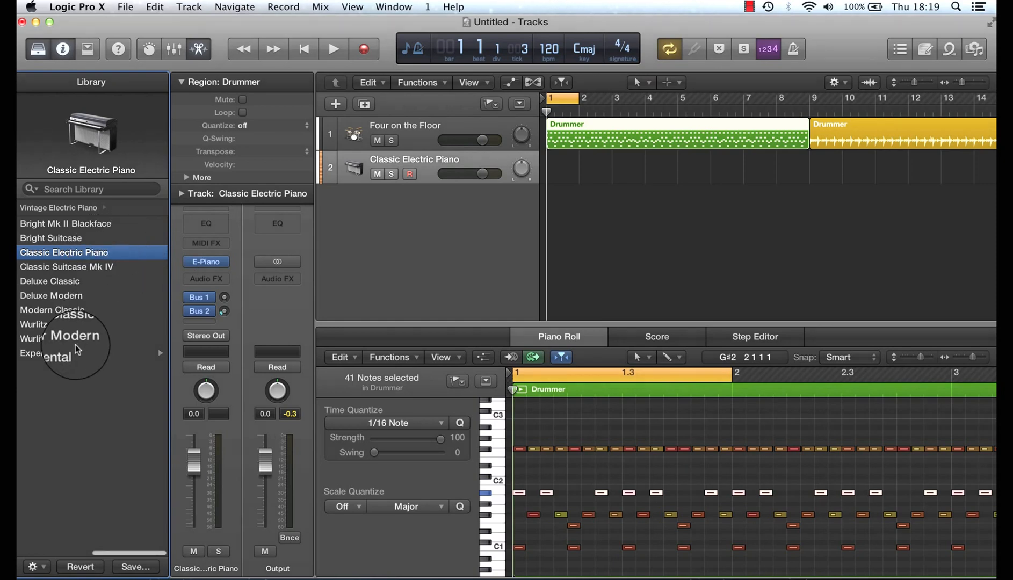
Load the Trance Kit 01 patch from Legacy > Logic > 04 Drums & Percussion > 03 Ultrabeat Drum Kits on the Classic Electric Piano track.
click(40, 210)
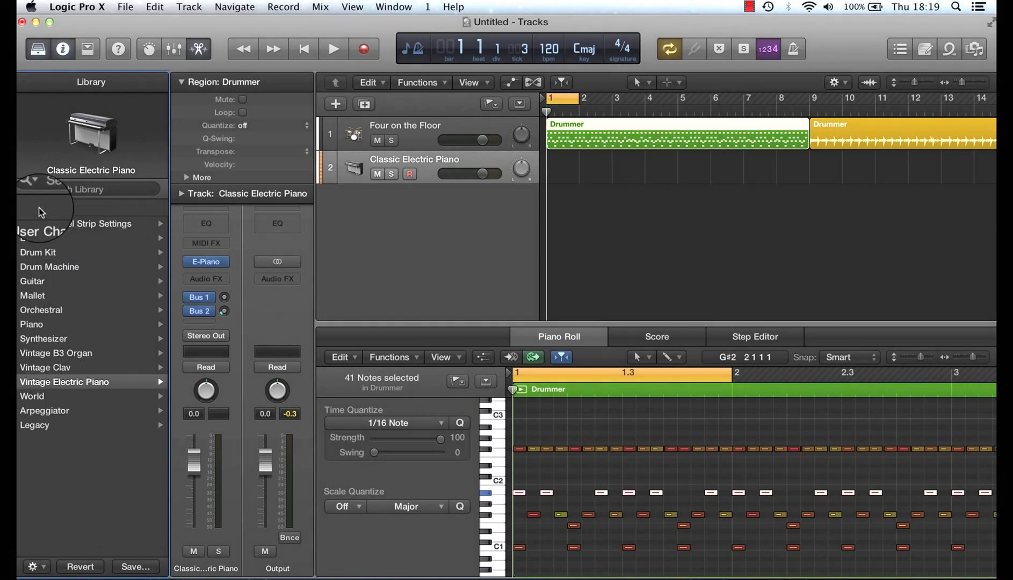
click(46, 427)
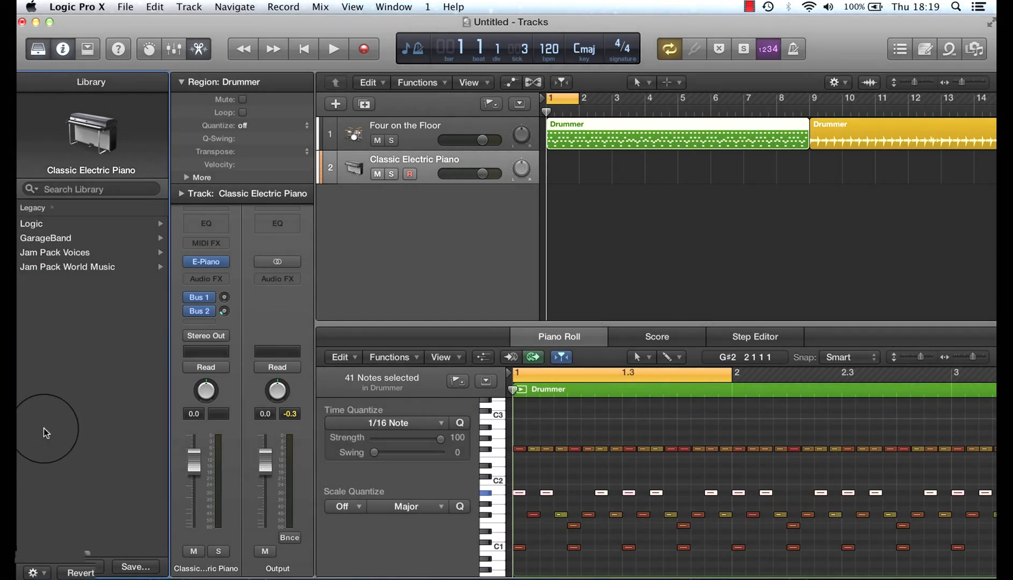
click(46, 225)
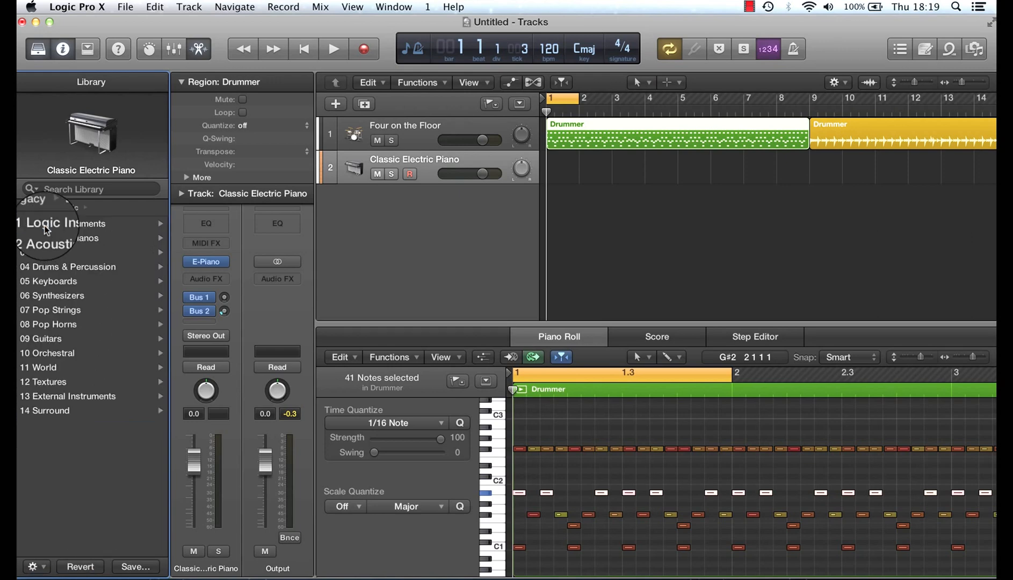
click(97, 267)
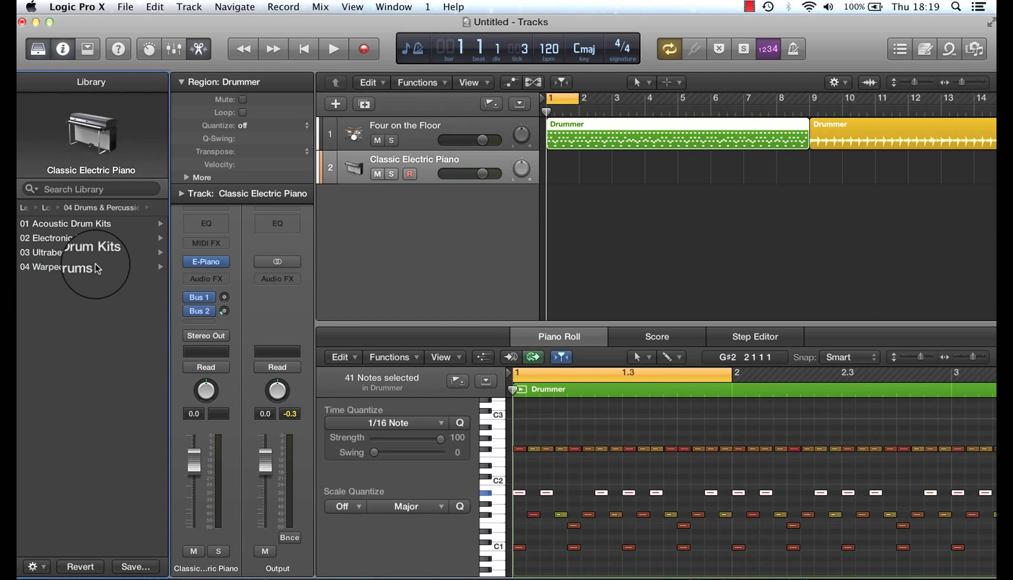
click(63, 252)
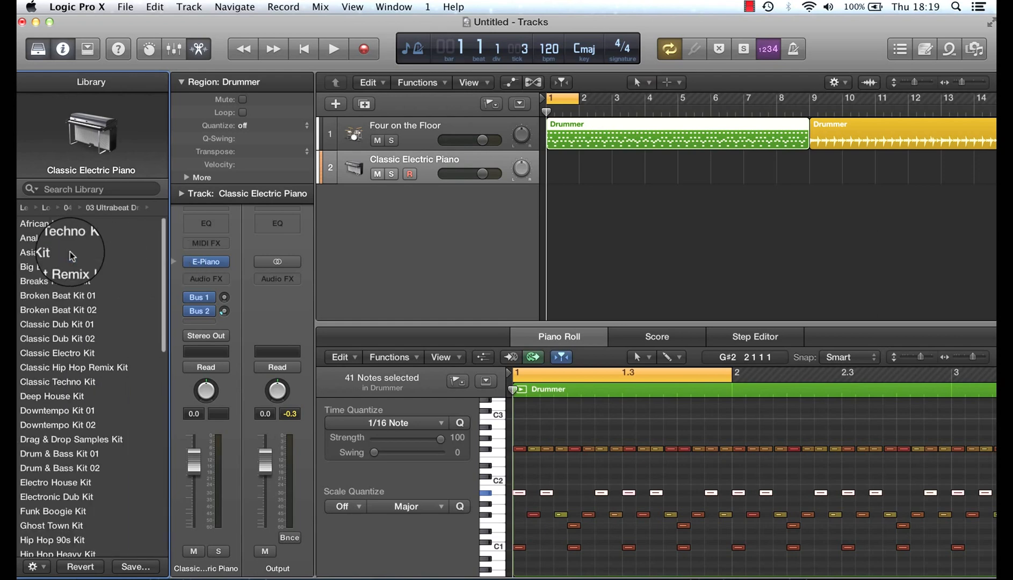
scroll(83, 402, down, 15)
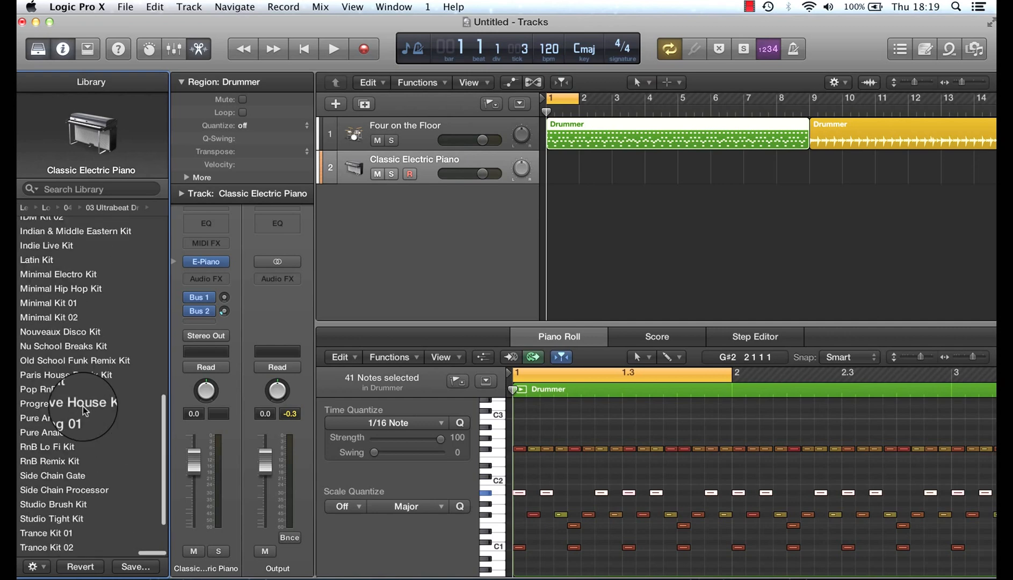
scroll(83, 409, down, 4)
click(53, 482)
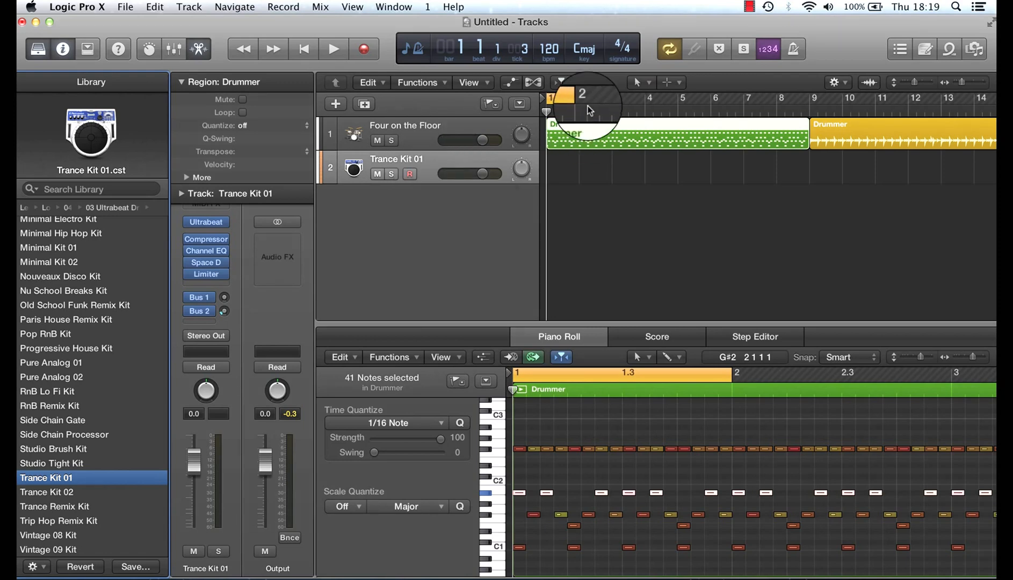
Split the first Drummer region at bar 2 with the Scissors Tool and copy the one-bar piece to the Trance Kit 01 track.
click(677, 87)
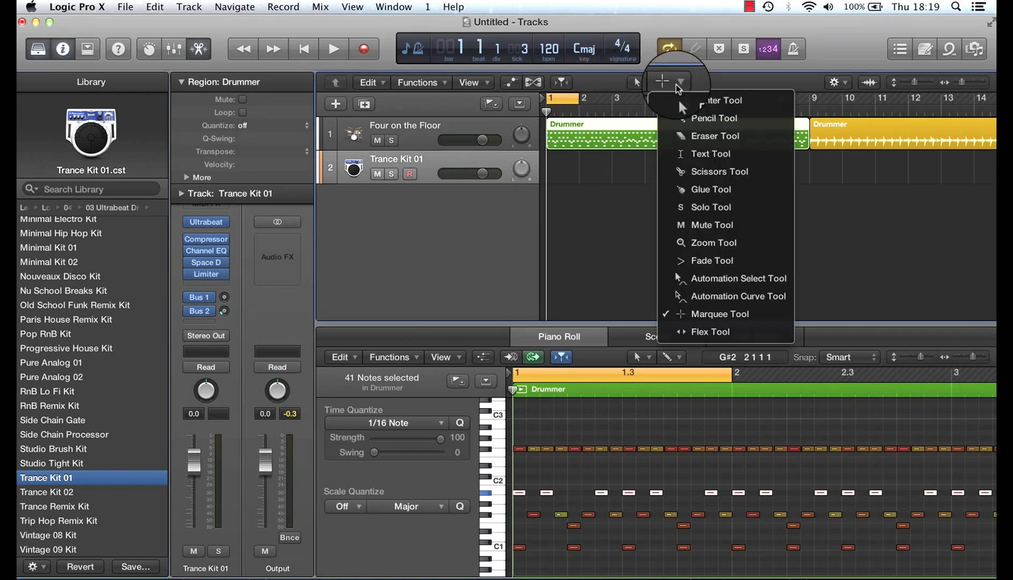
click(702, 171)
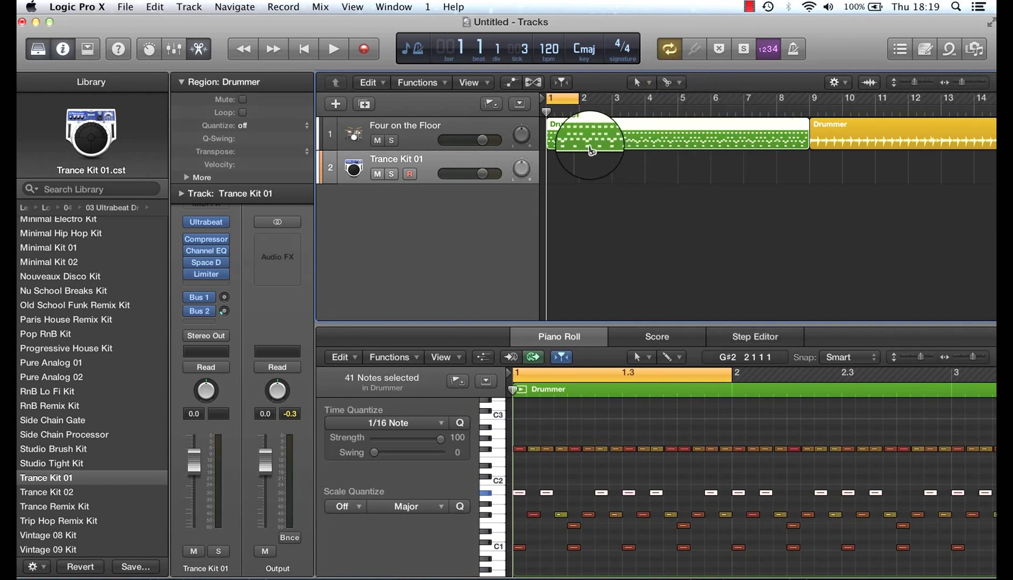
click(580, 140)
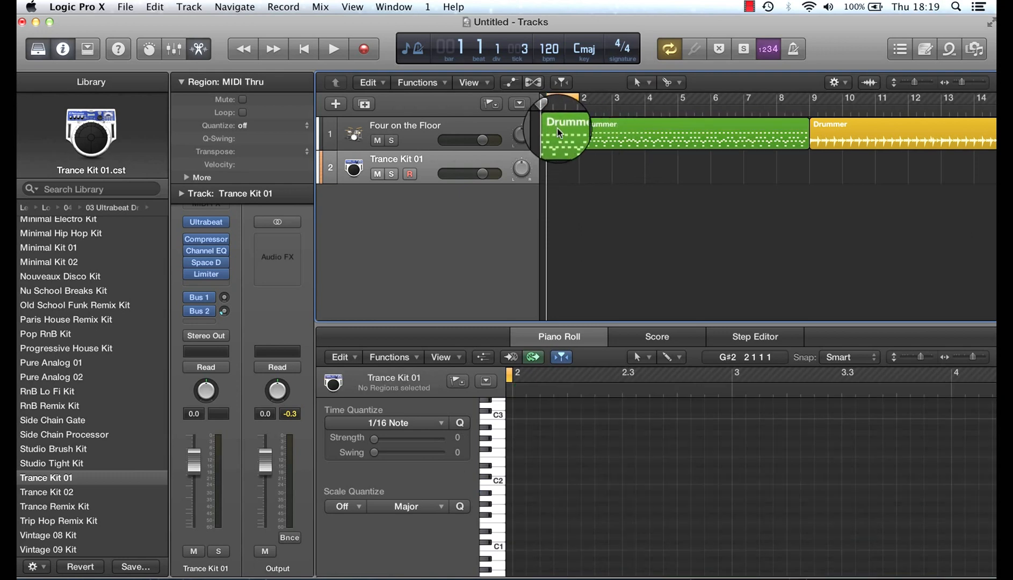
drag(557, 128, 559, 162)
Mute the Four on the Floor track and briefly play the one-bar beat through Trance Kit 01.
click(378, 141)
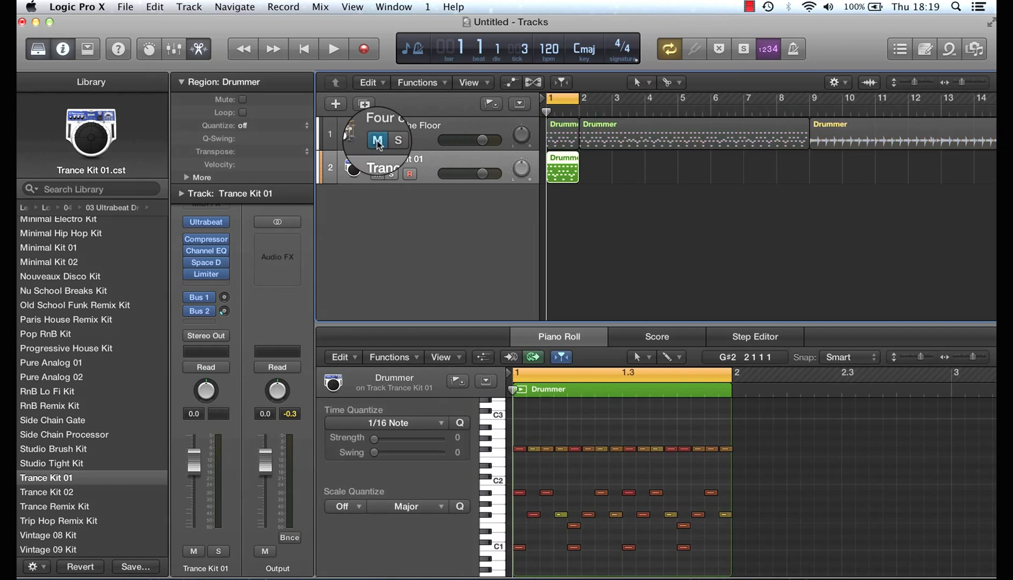
key(space)
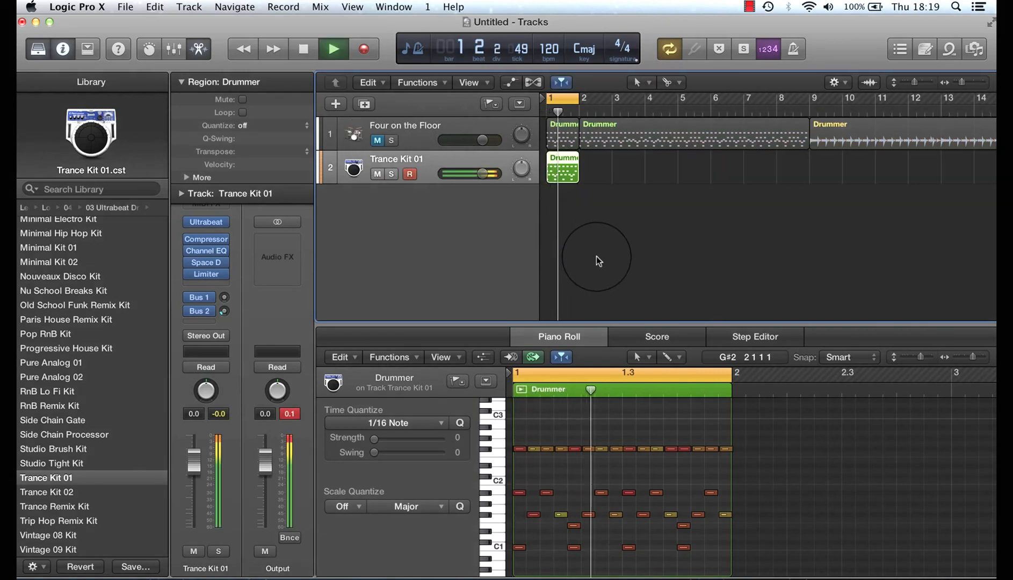
key(space)
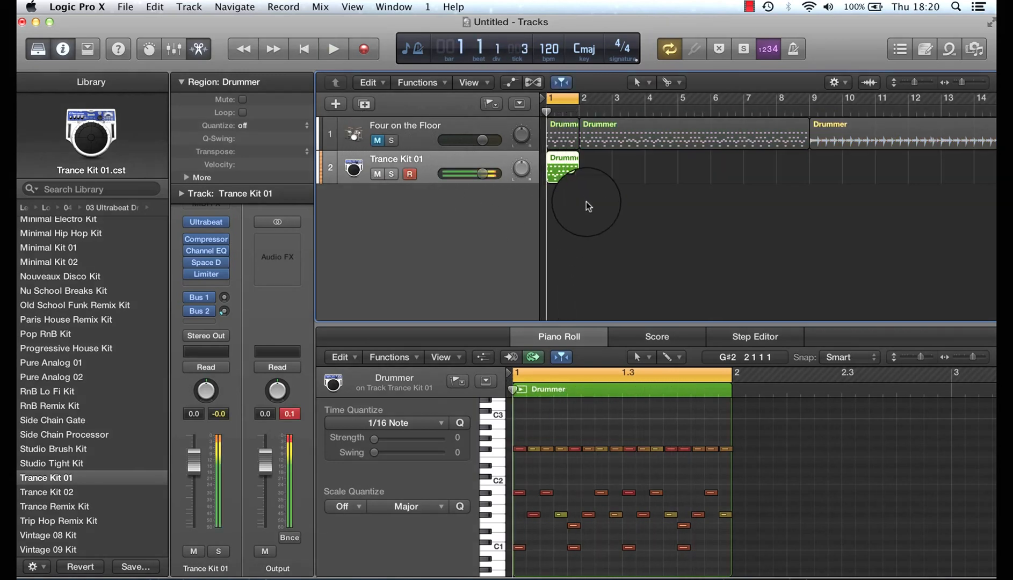
Audition the copied region's drum sounds in the Piano Roll pitch by pitch, including C1, E1 and F1, and replay the beat.
double_click(568, 166)
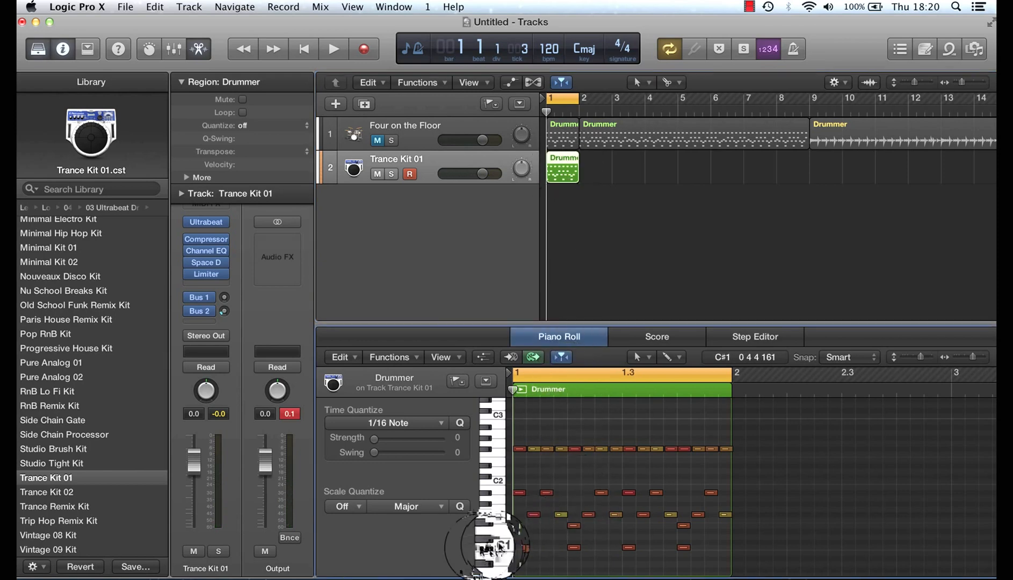
drag(514, 542, 693, 550)
mouse_move(519, 551)
mouse_down()
mouse_move(516, 536)
mouse_move(515, 550)
mouse_up()
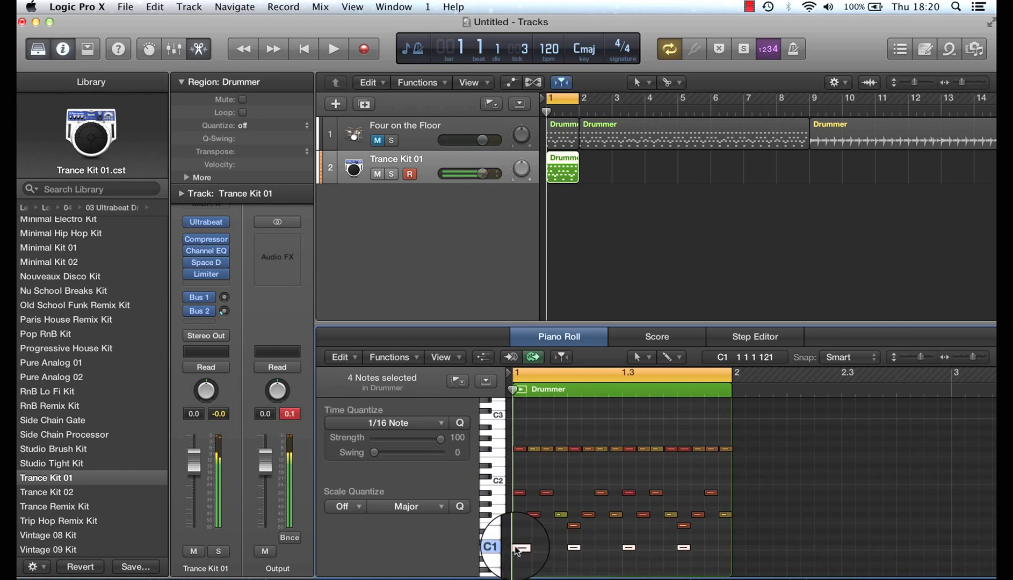
click(494, 529)
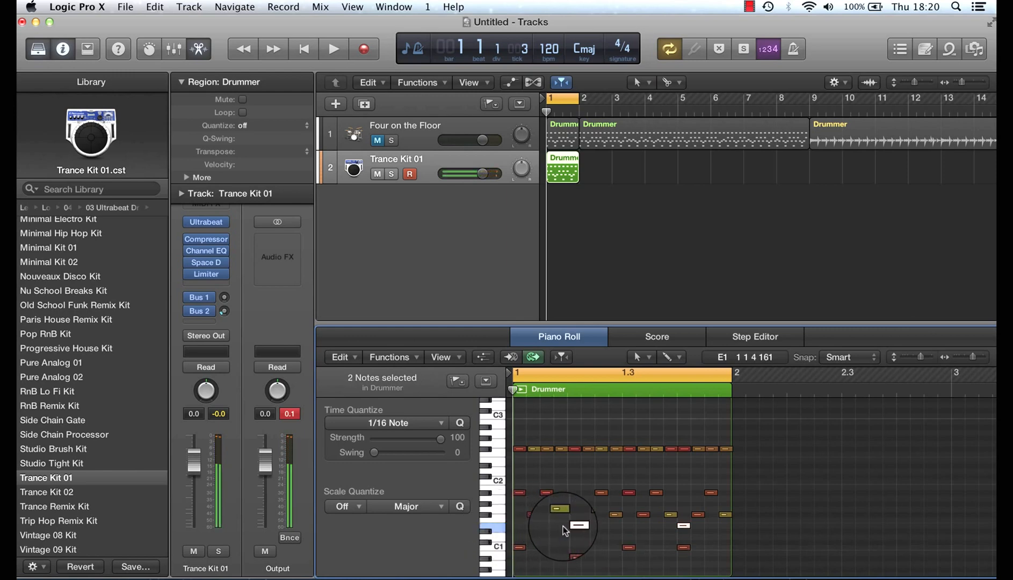
click(488, 516)
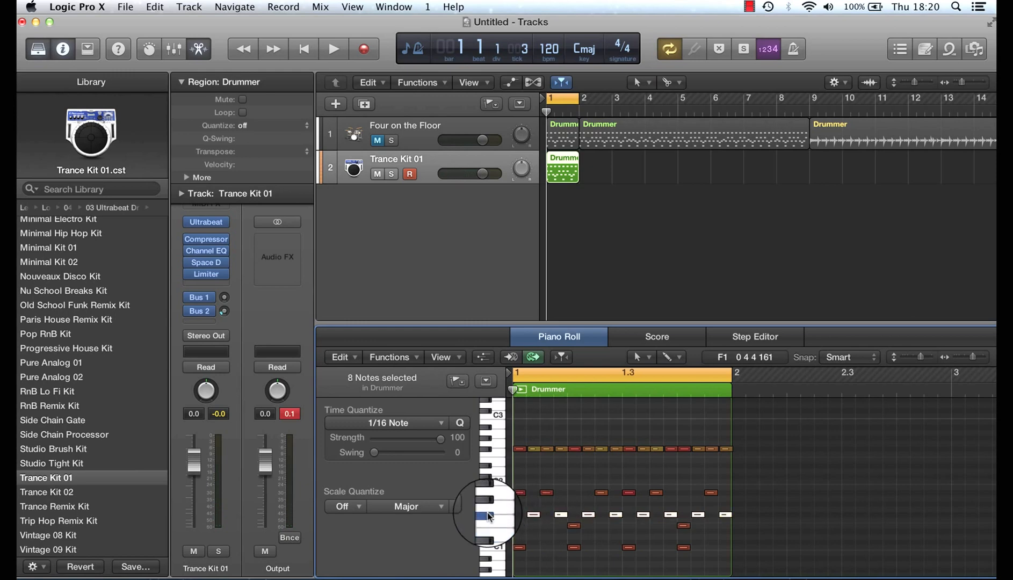
click(488, 480)
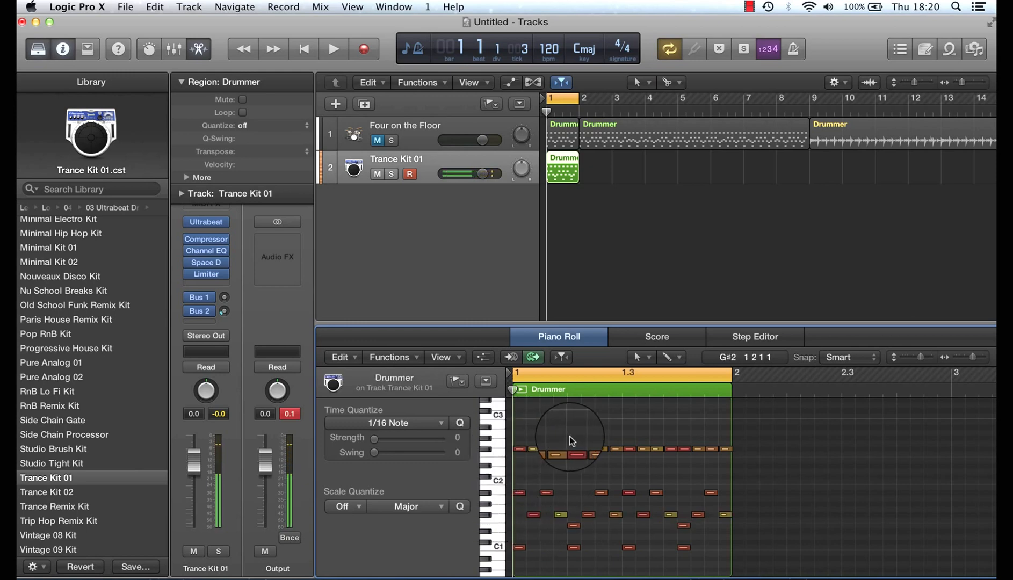
key(space)
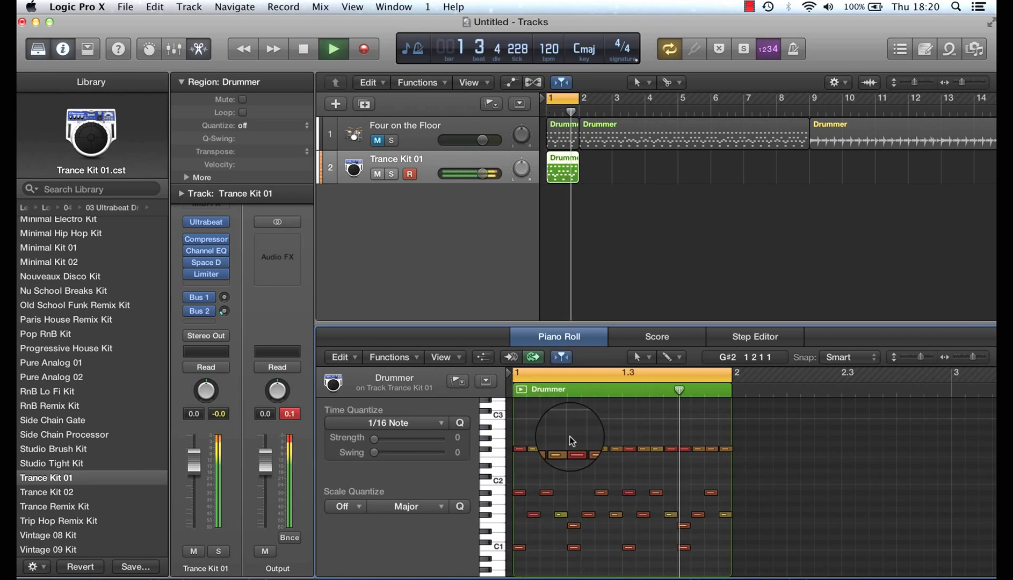
key(space)
Delete the Trance Kit 01 track together with its region.
click(427, 171)
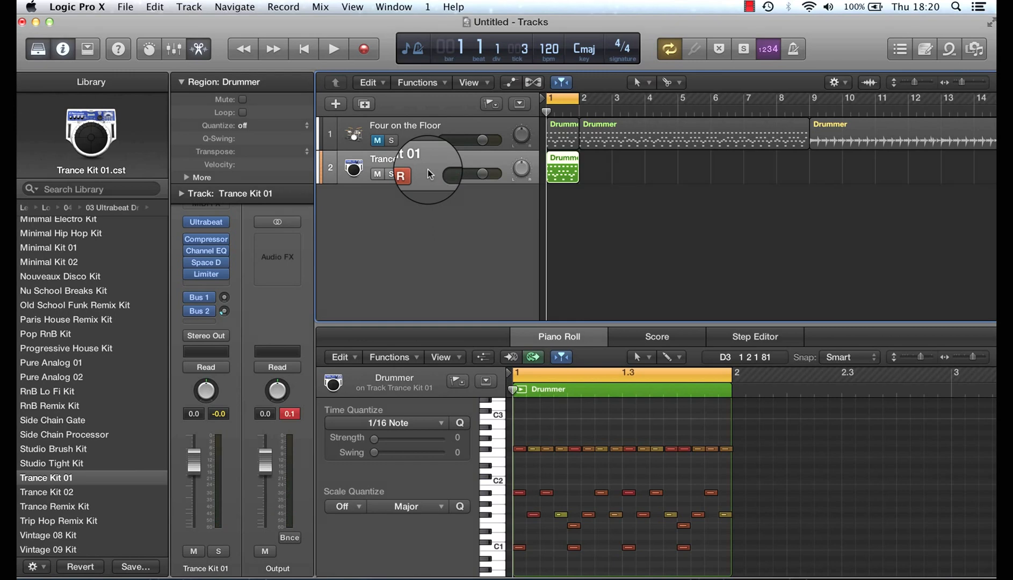
key(Delete)
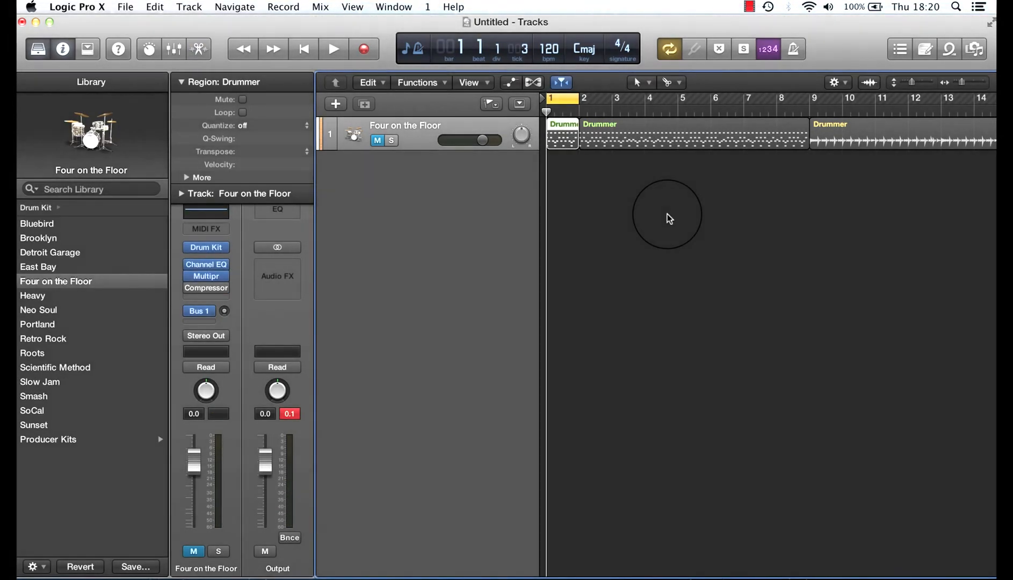
Browse to the Trance Idea 1 project inside the Logic folder and open its list of importable tracks.
click(974, 49)
click(958, 85)
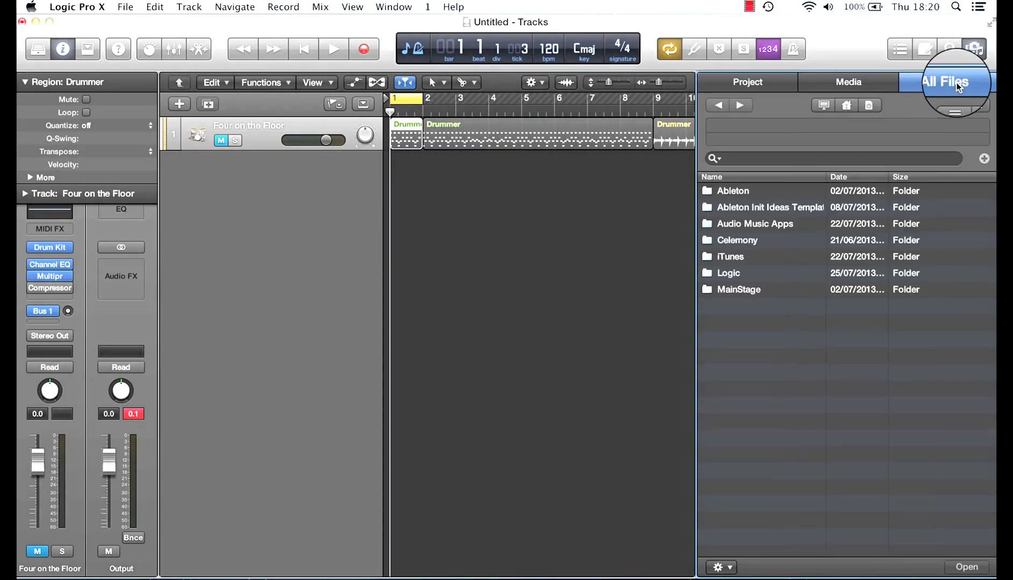
click(731, 275)
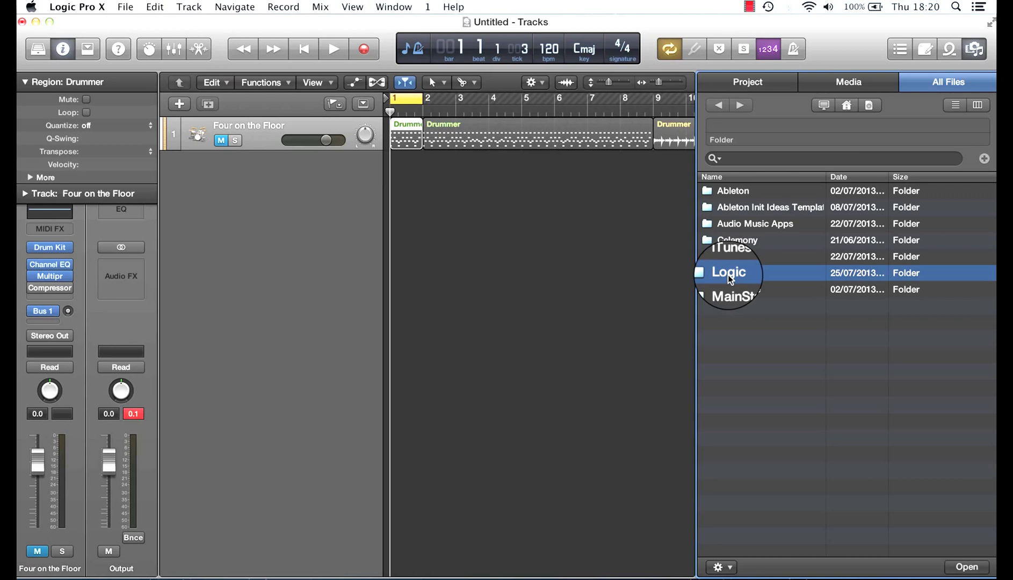
double_click(730, 275)
click(725, 226)
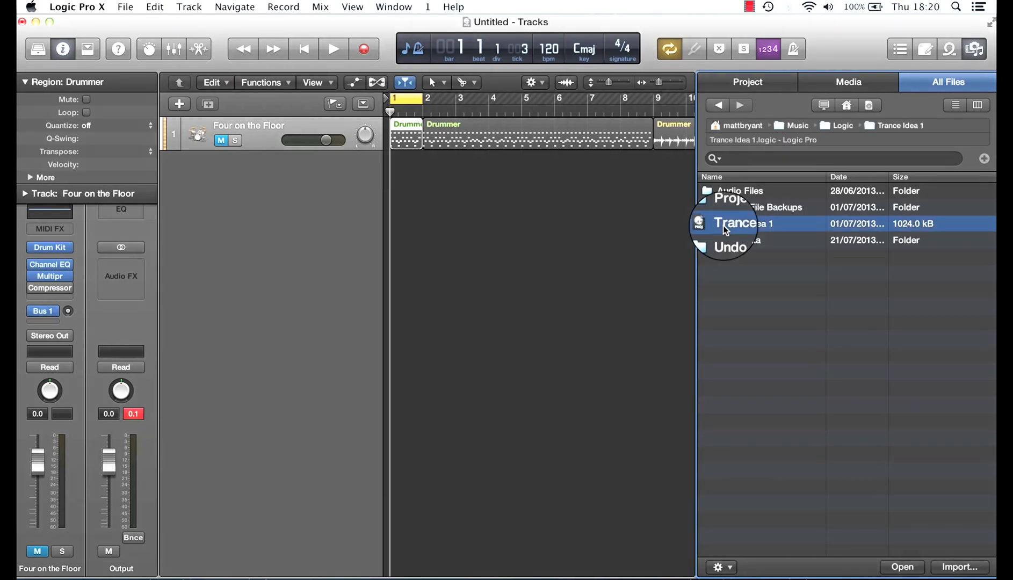
double_click(725, 228)
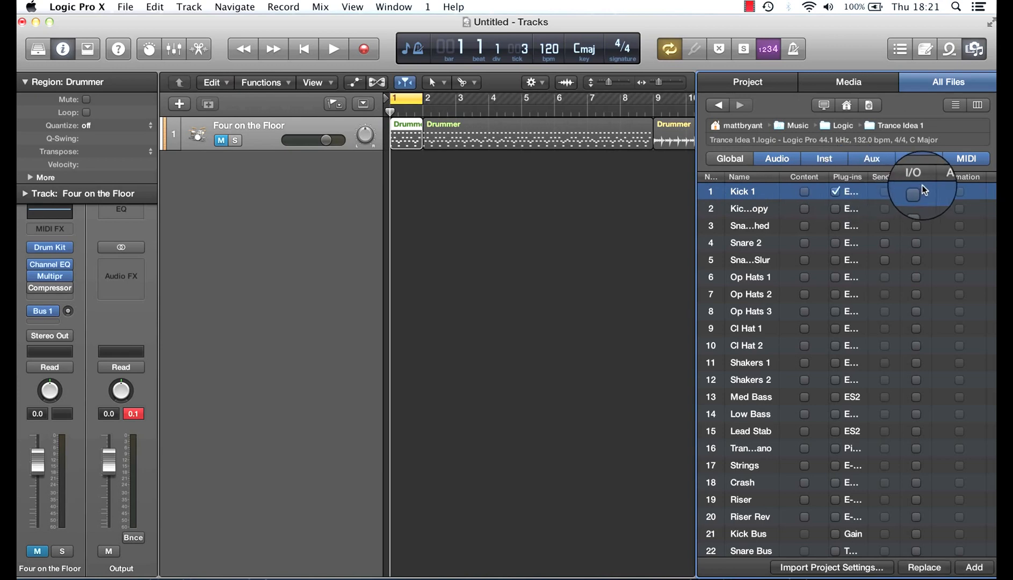
Import Kick 1, Snare 1 Pushed, Op Hats 1, Cl Hat 1 and Shakers 1 as added tracks with their plug-ins and I/O.
click(836, 227)
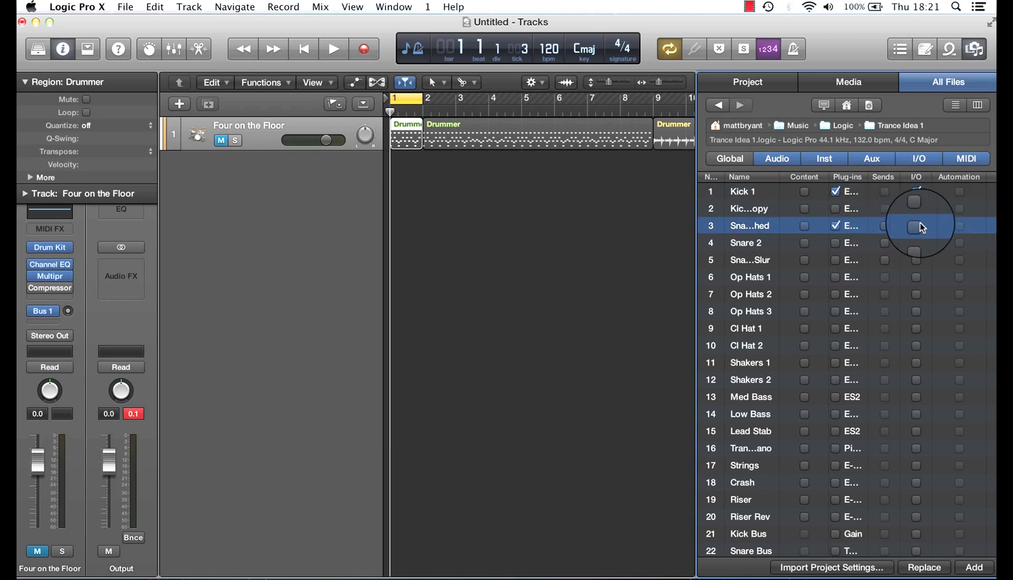
click(835, 279)
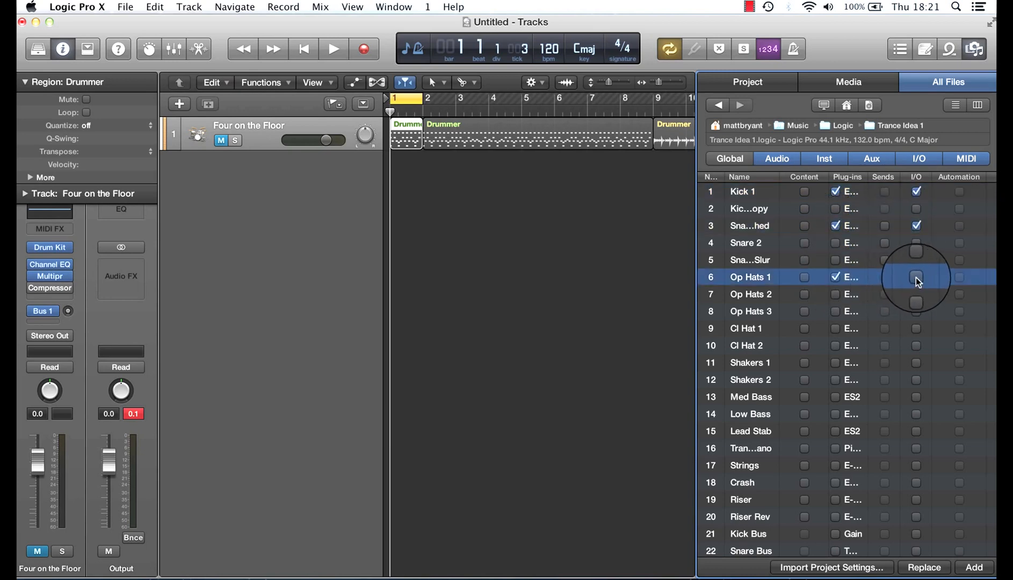
click(836, 329)
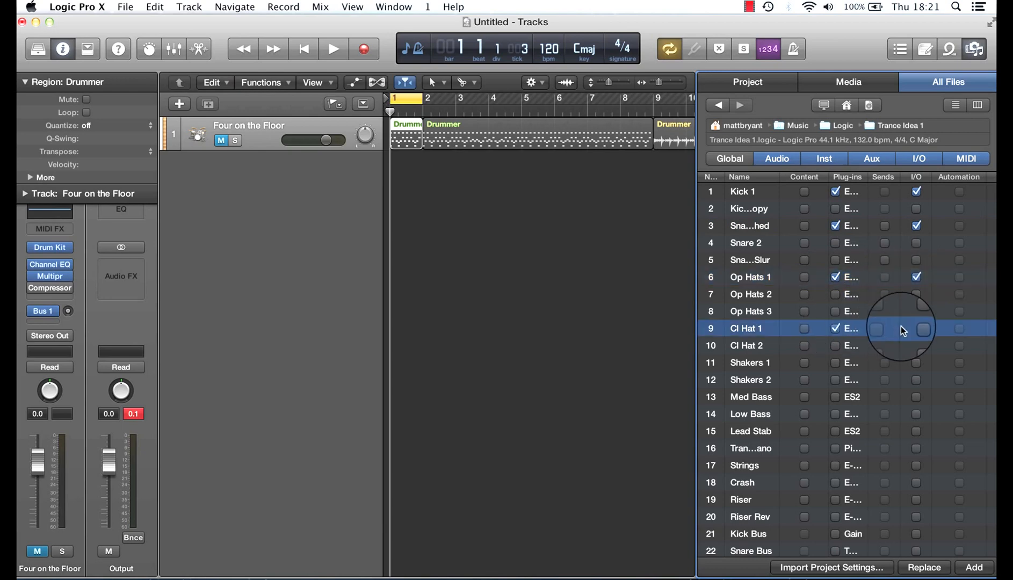
click(836, 363)
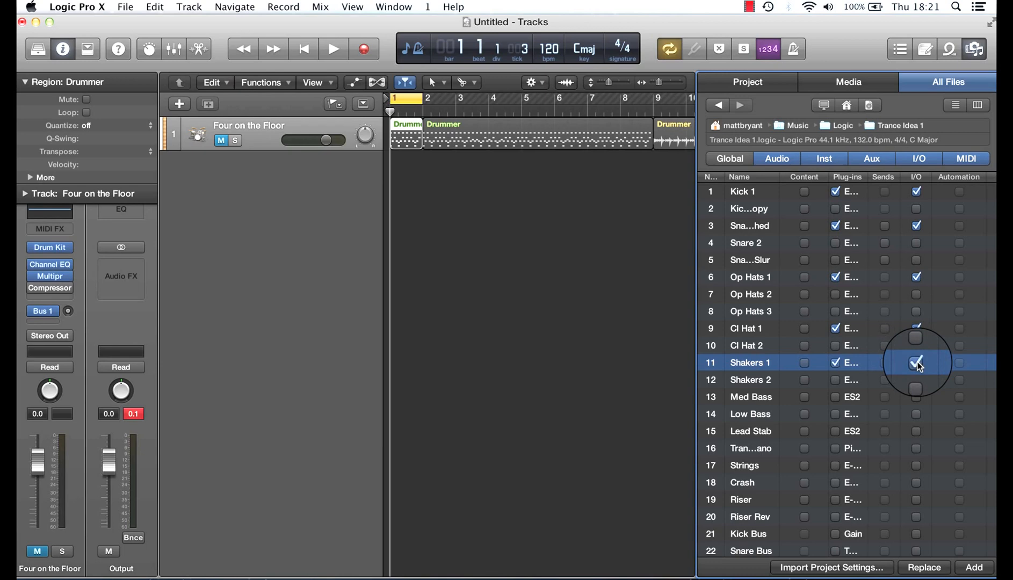
click(975, 571)
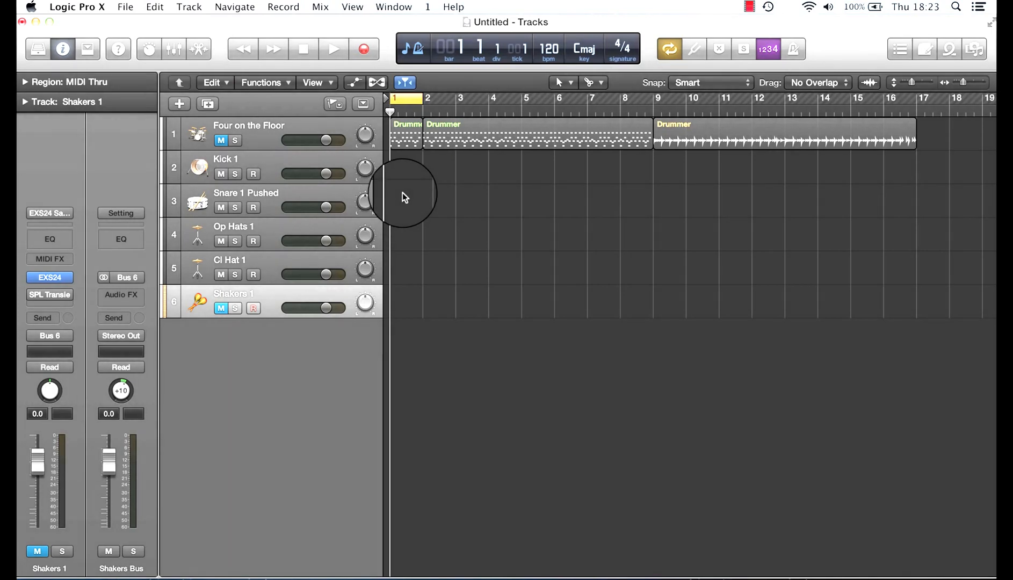
Copy the one-bar Drummer region at bar 1 to the Kick 1 track and play it through that instrument.
click(407, 127)
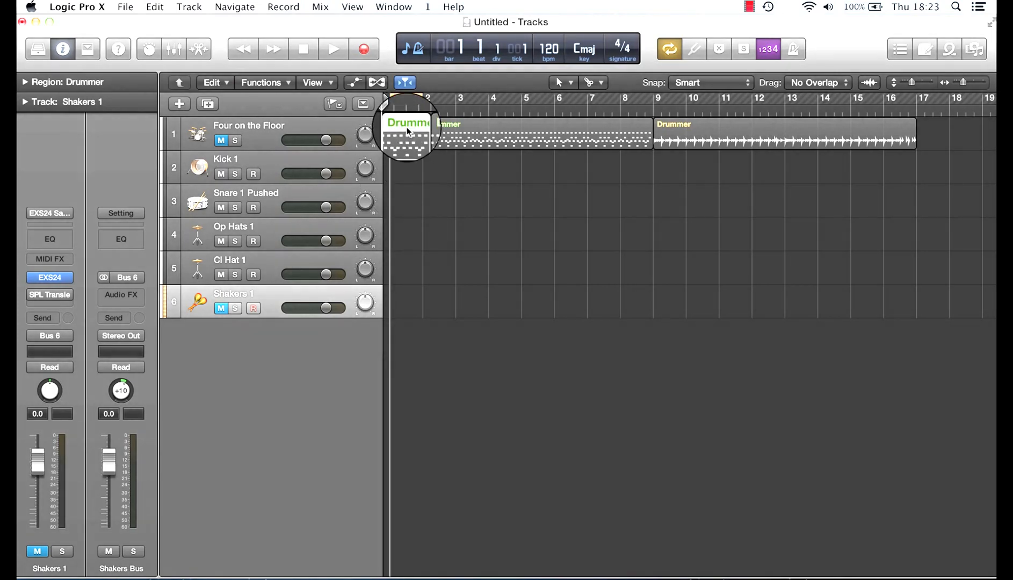
drag(406, 127, 404, 160)
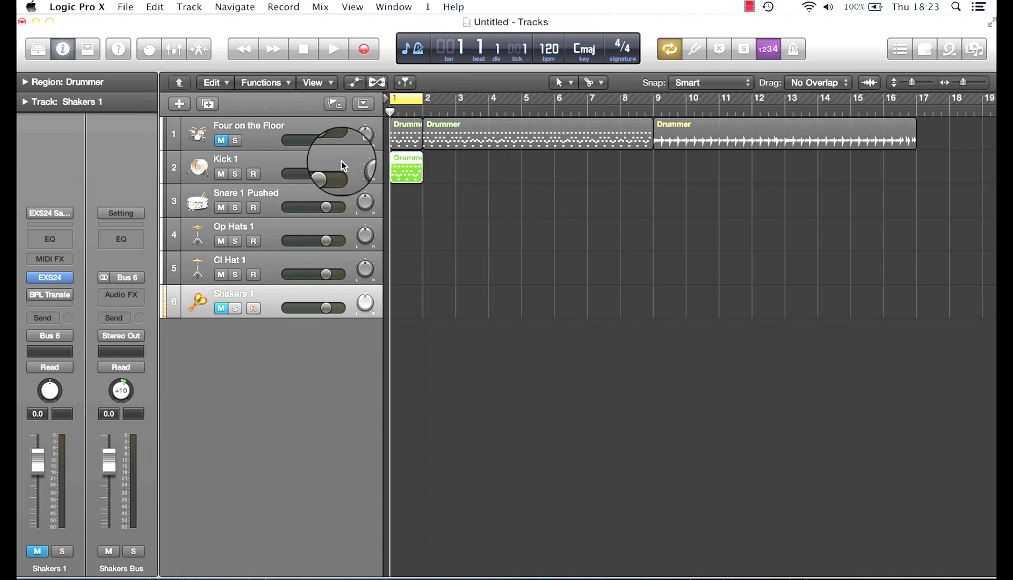
click(300, 159)
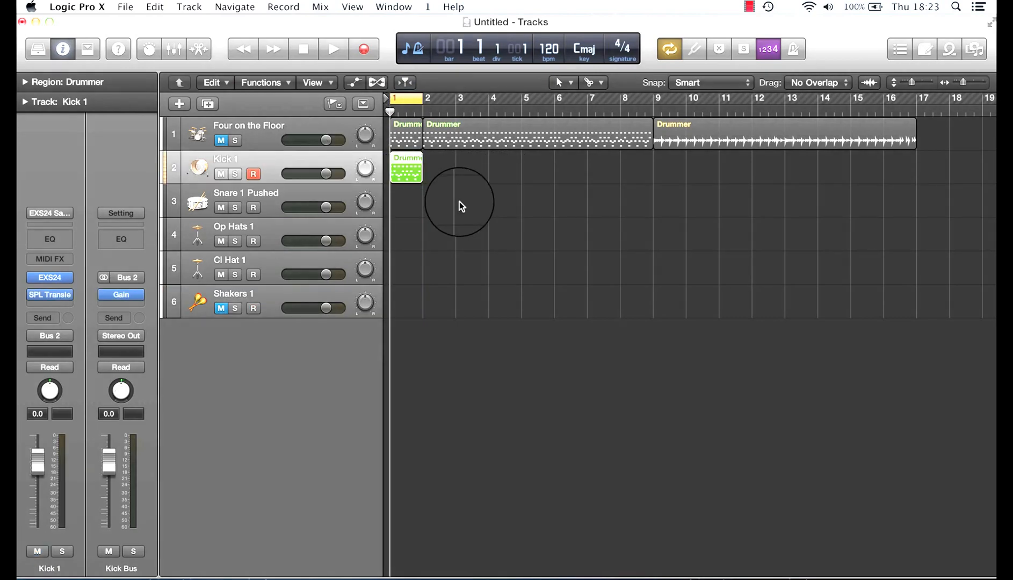
key(space)
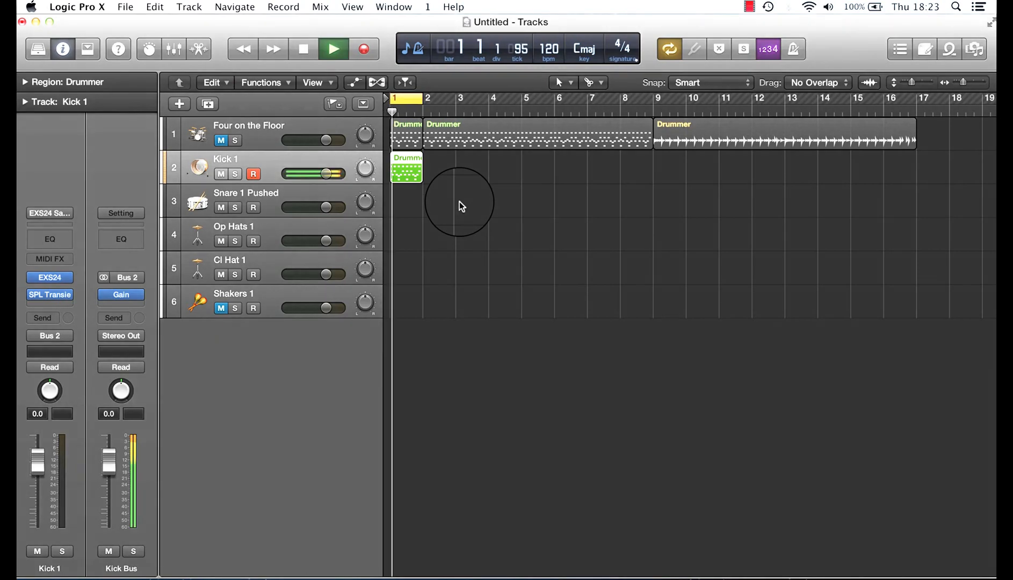
key(space)
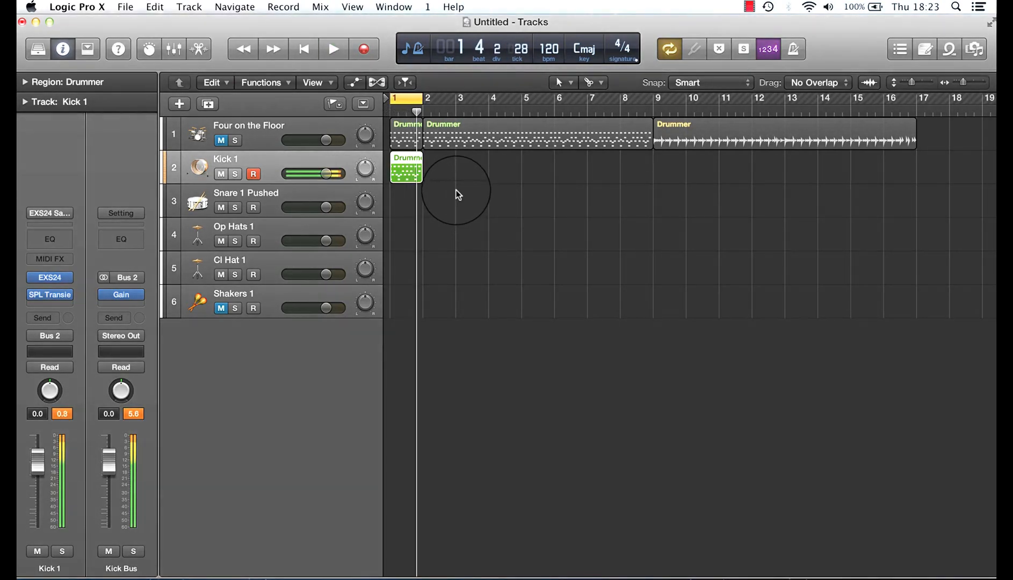
Open the Kick 1 region in the Piano Roll and delete every note except the C1 kick notes.
double_click(403, 163)
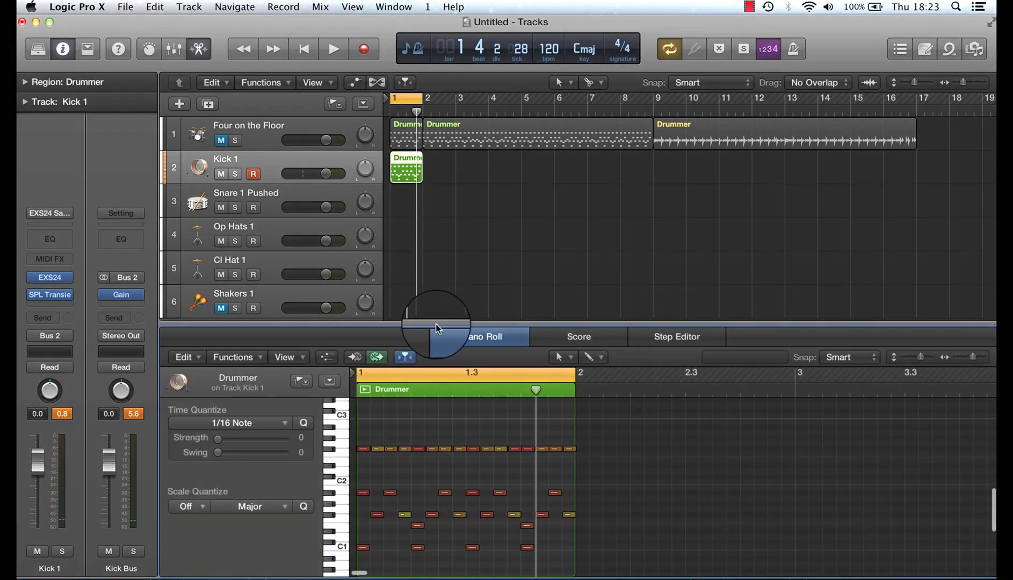
drag(438, 323, 445, 265)
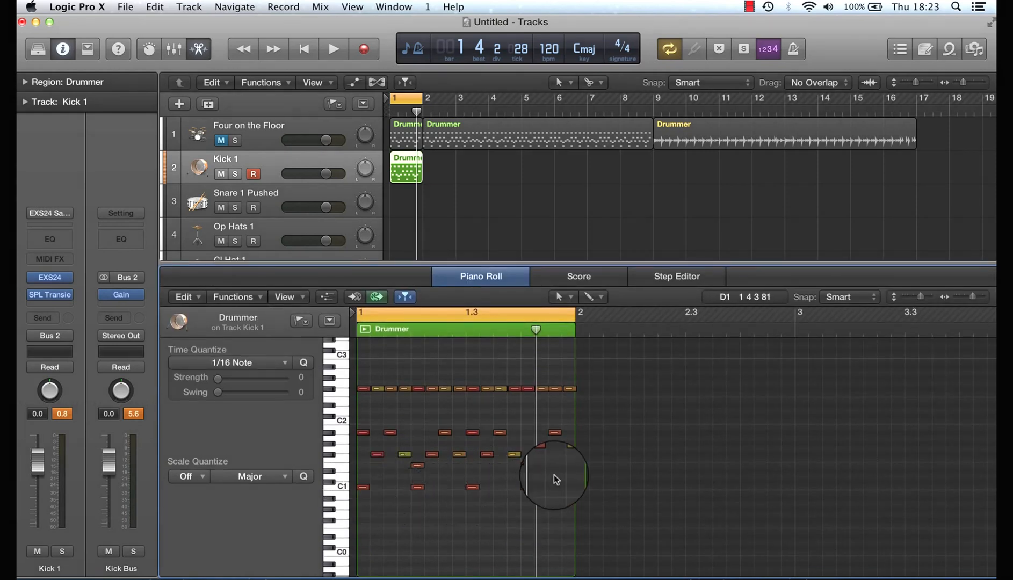
drag(573, 474, 366, 370)
key(space)
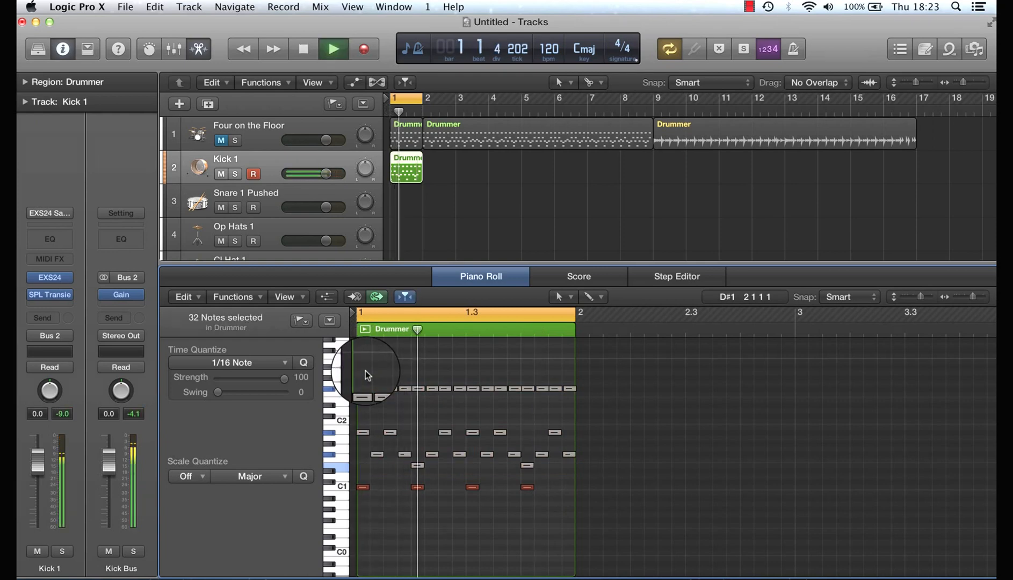
key(space)
key(Return)
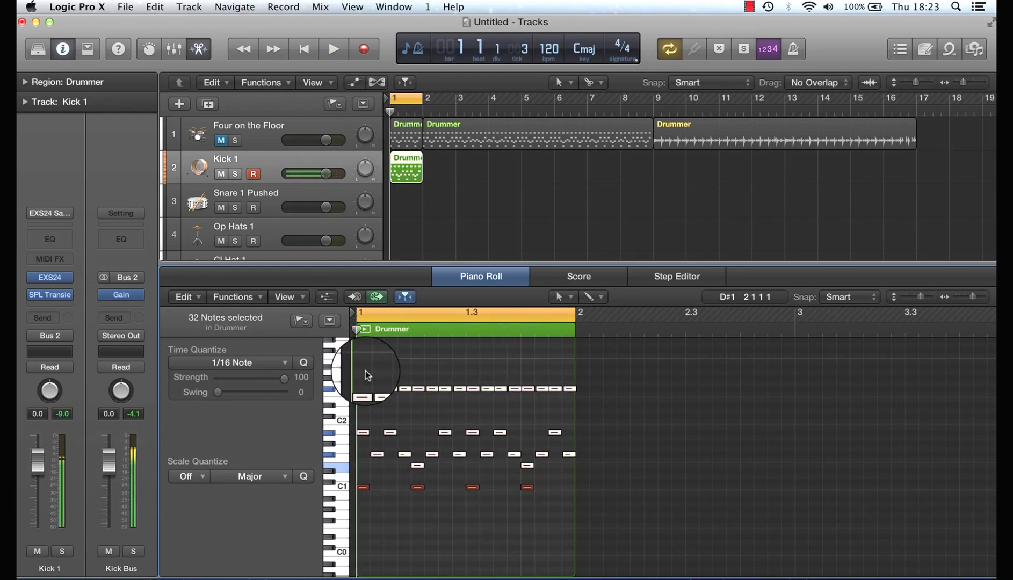
key(Delete)
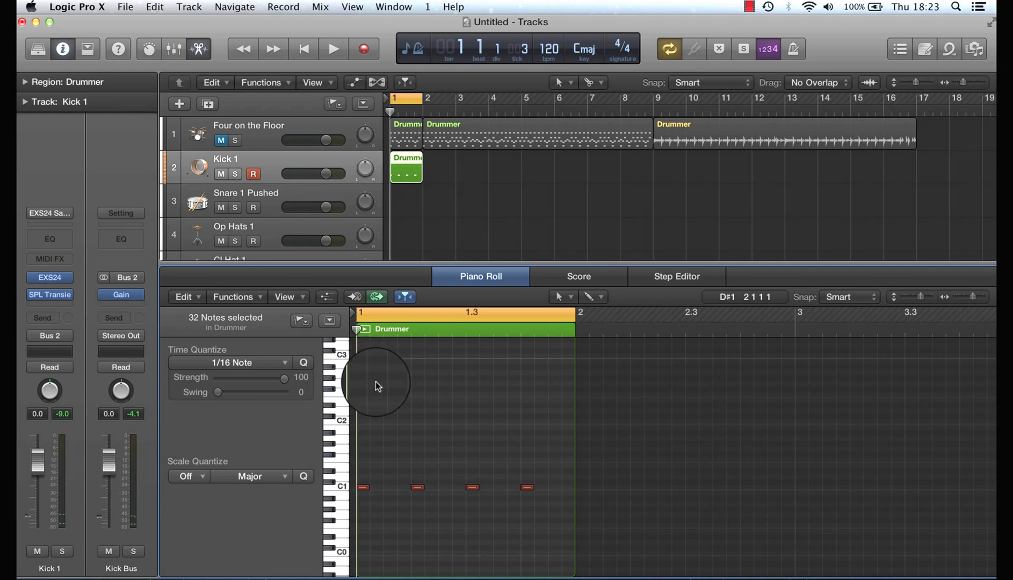
Transpose the remaining Kick 1 notes up two semitones to D1 while the loop plays.
drag(551, 507, 367, 465)
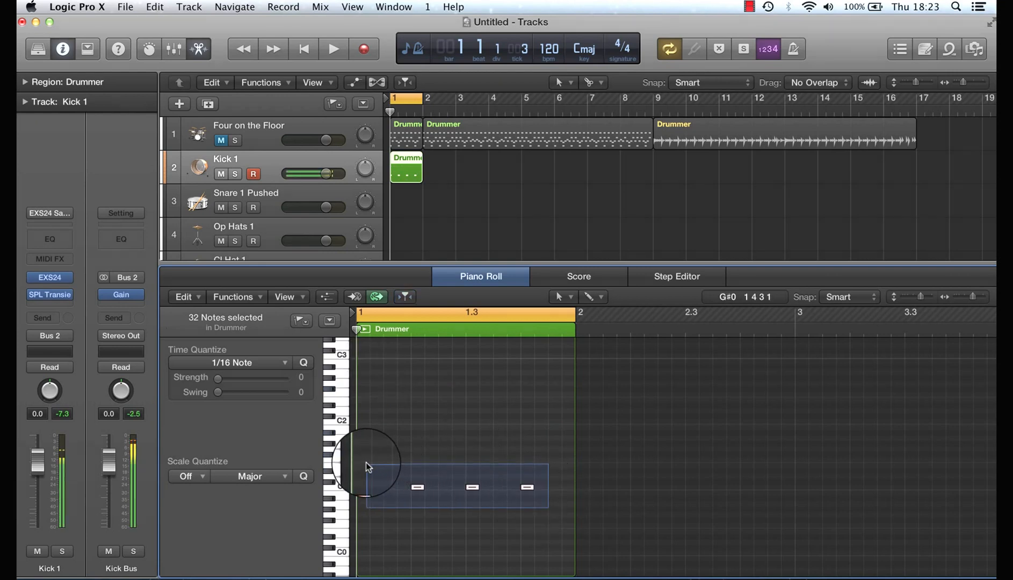
key(space)
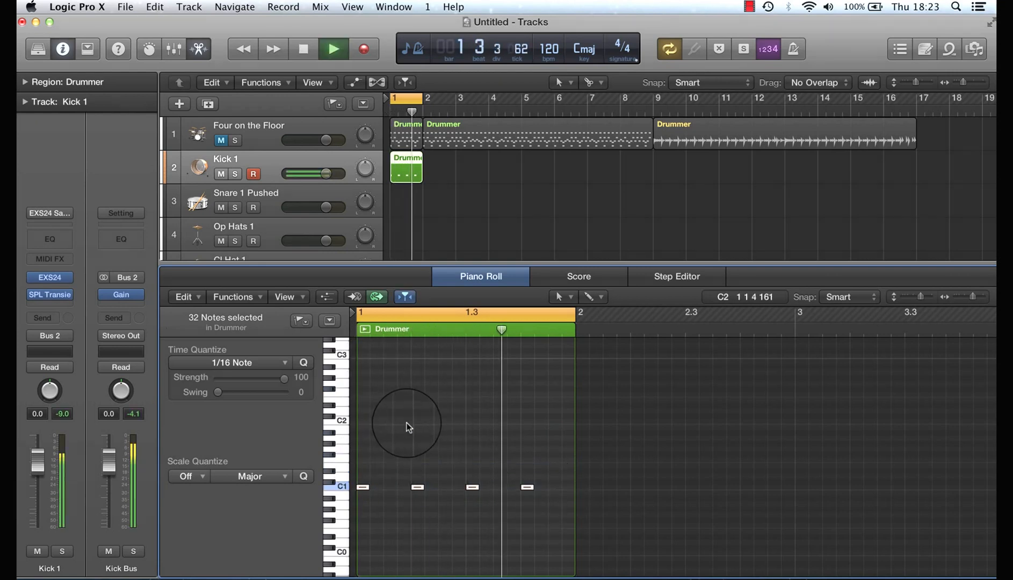
key(alt+Up)
key(alt+Up)
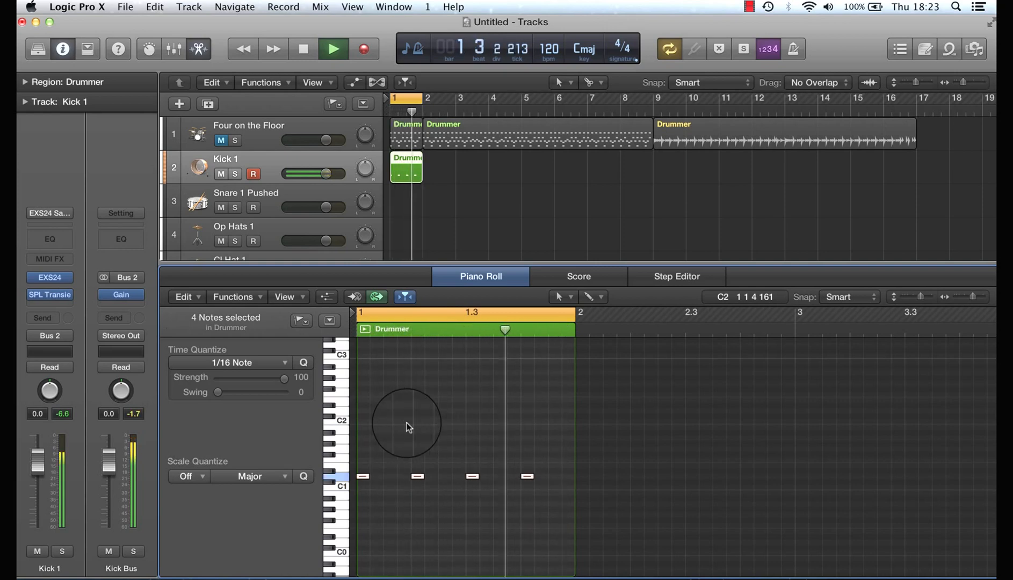
key(space)
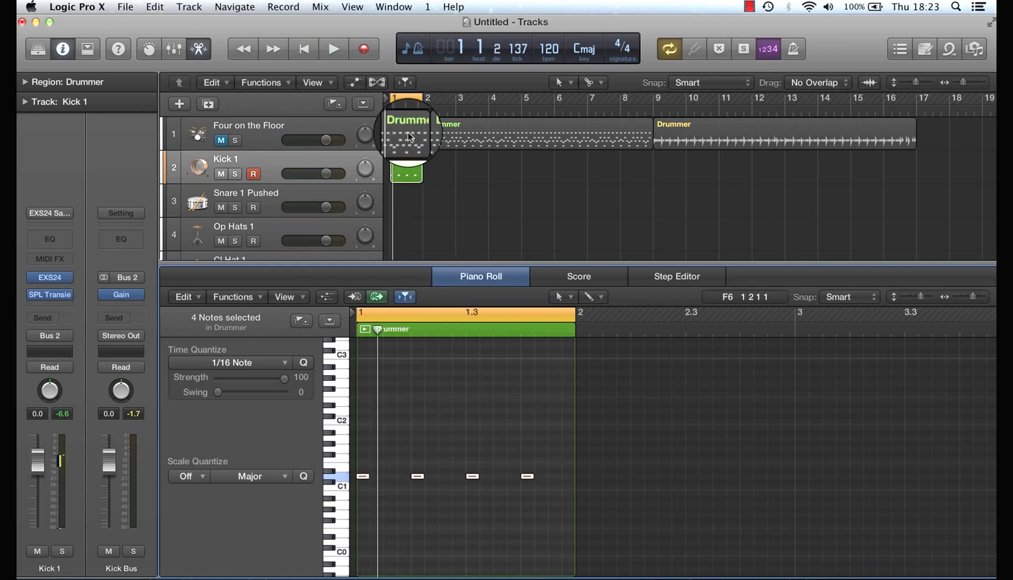
Put a copy of the bar 1 Drummer region holding only its E1 notes on the Snare 1 Pushed track and play the loop.
click(408, 132)
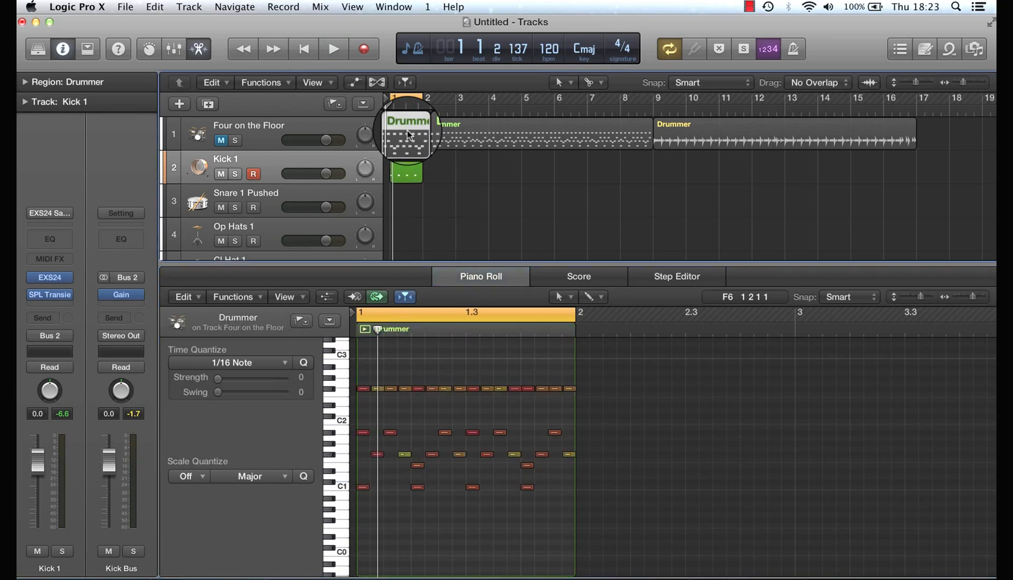
drag(407, 130, 410, 206)
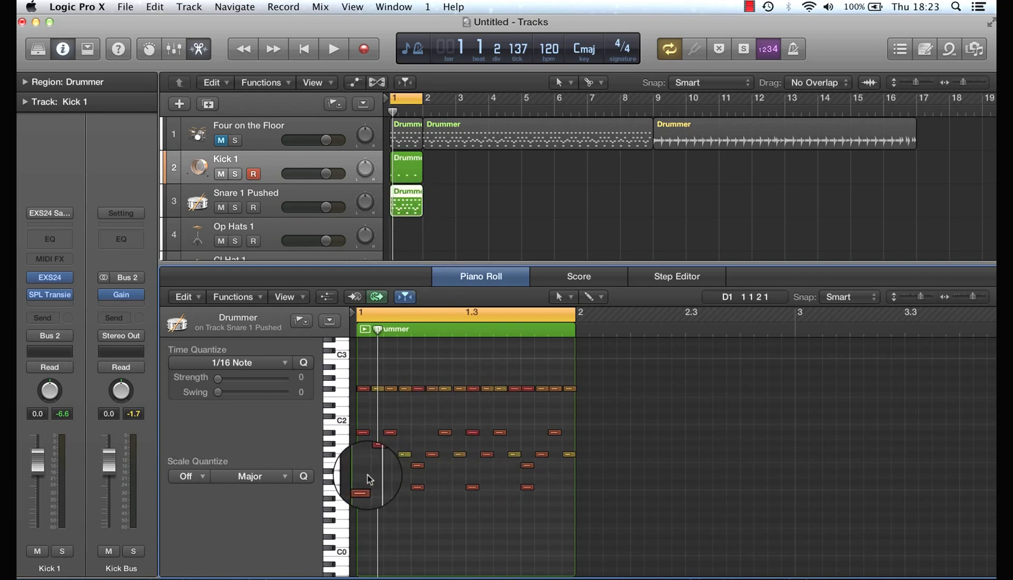
drag(533, 508, 363, 476)
key(Delete)
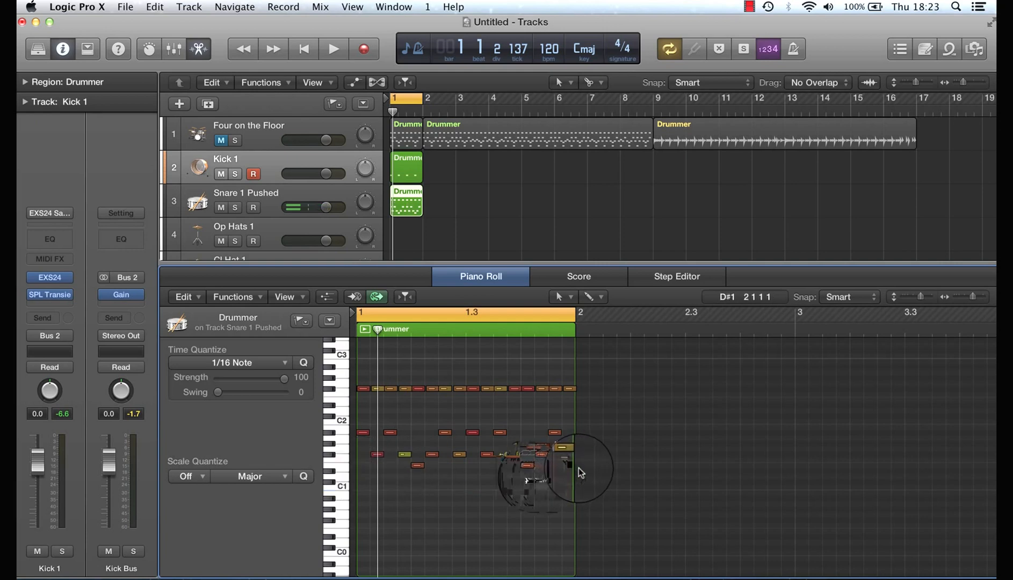
drag(569, 463, 364, 386)
key(Delete)
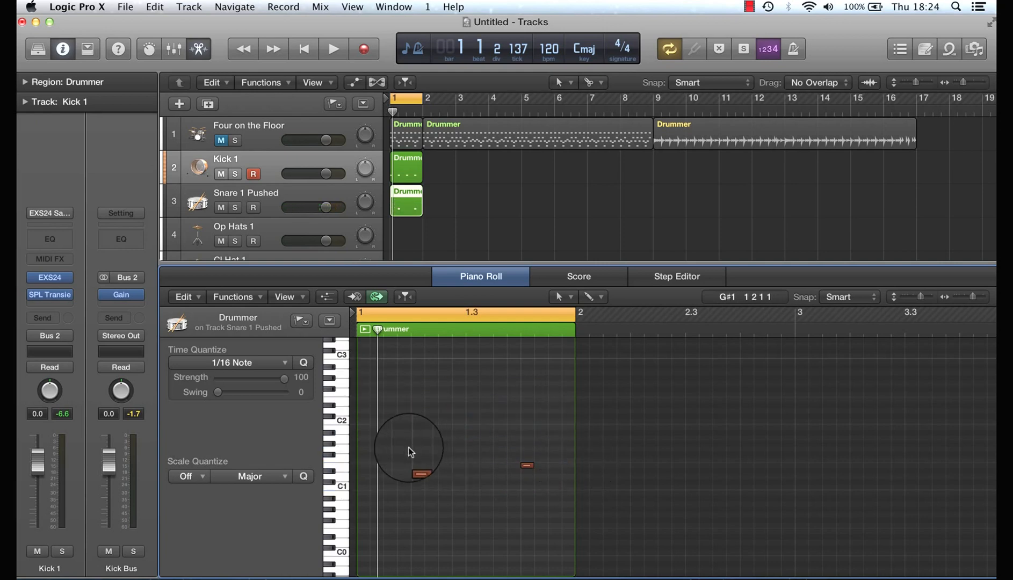
drag(403, 454, 545, 478)
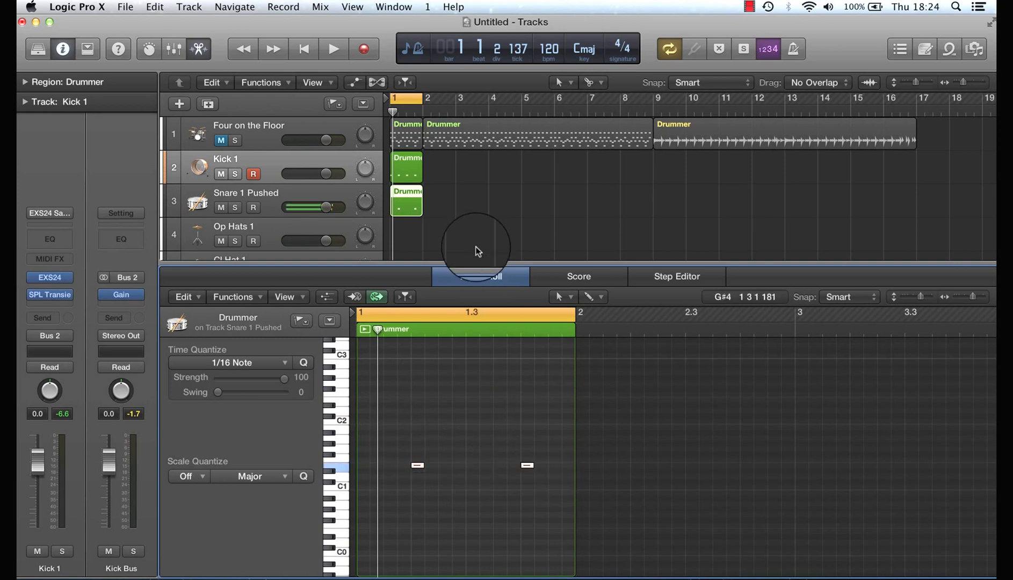
key(space)
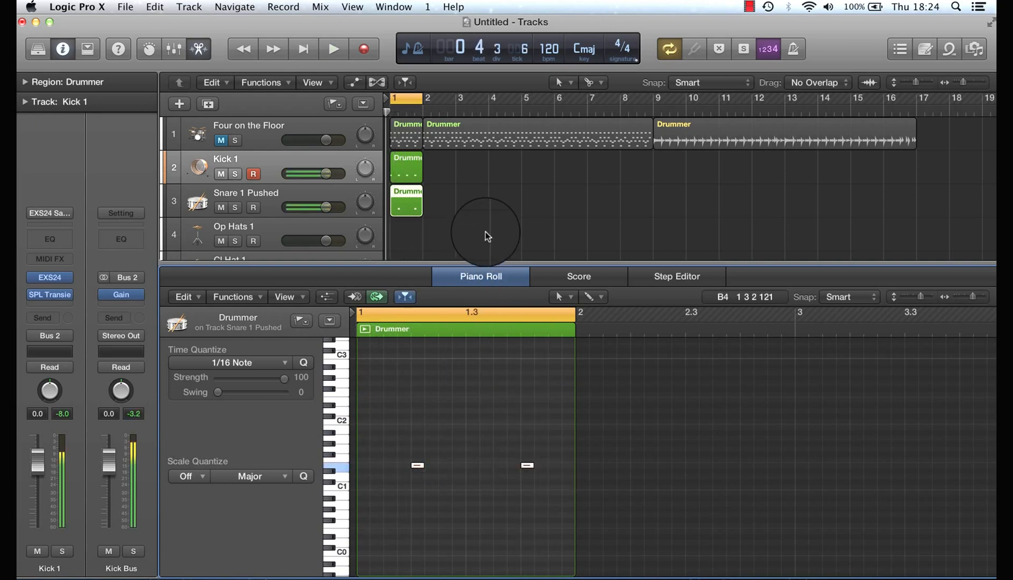
Copy the bar 1 Drummer region from Four on the Floor to the Op Hats 1 track and give the tracks area more height.
click(409, 124)
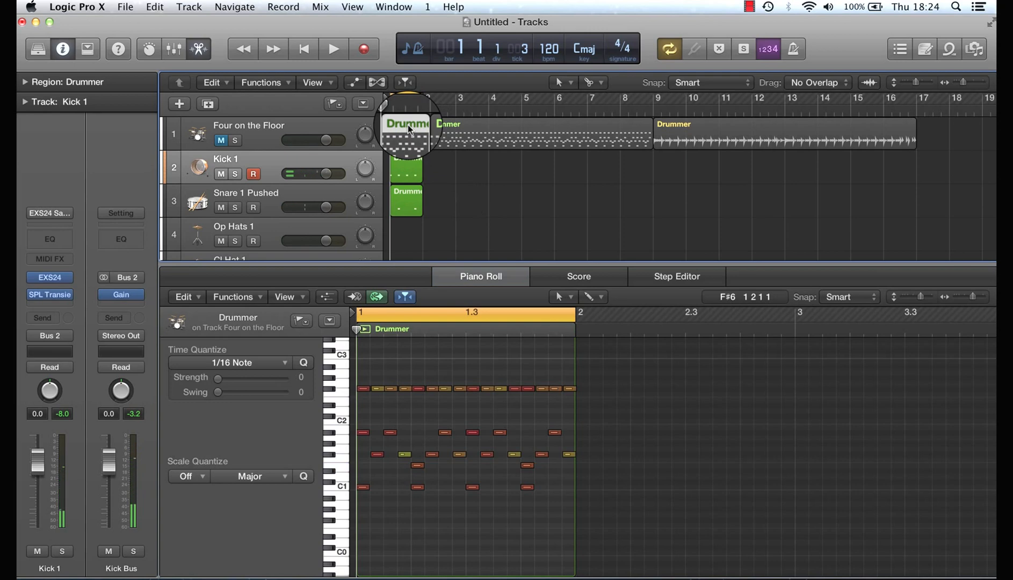
drag(407, 124, 411, 236)
drag(458, 265, 459, 298)
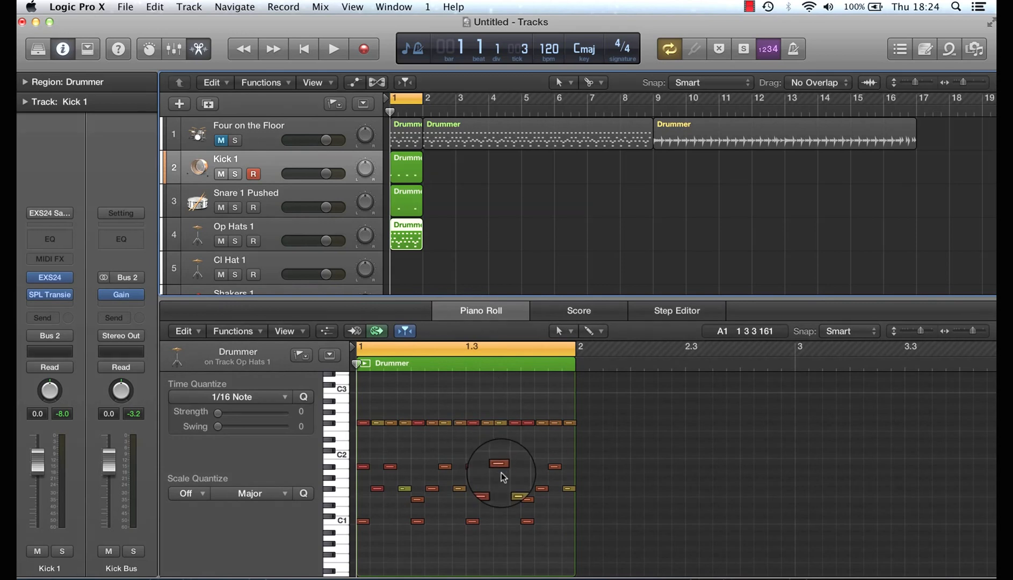
Delete every note except the F#1 row from the Op Hats 1 region and play the loop.
drag(501, 472, 364, 455)
key(Delete)
drag(548, 535, 365, 495)
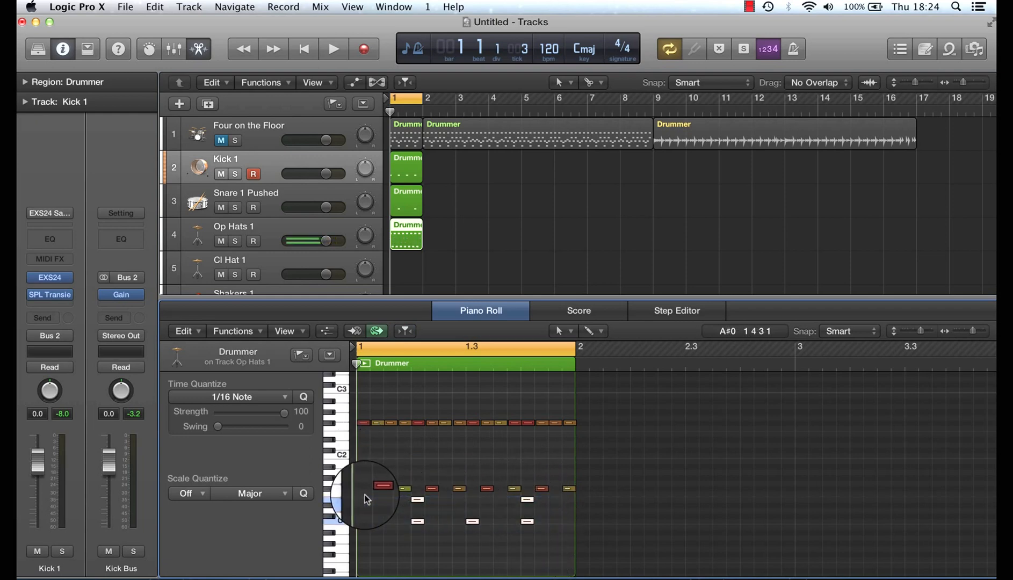
key(Delete)
drag(570, 444, 360, 403)
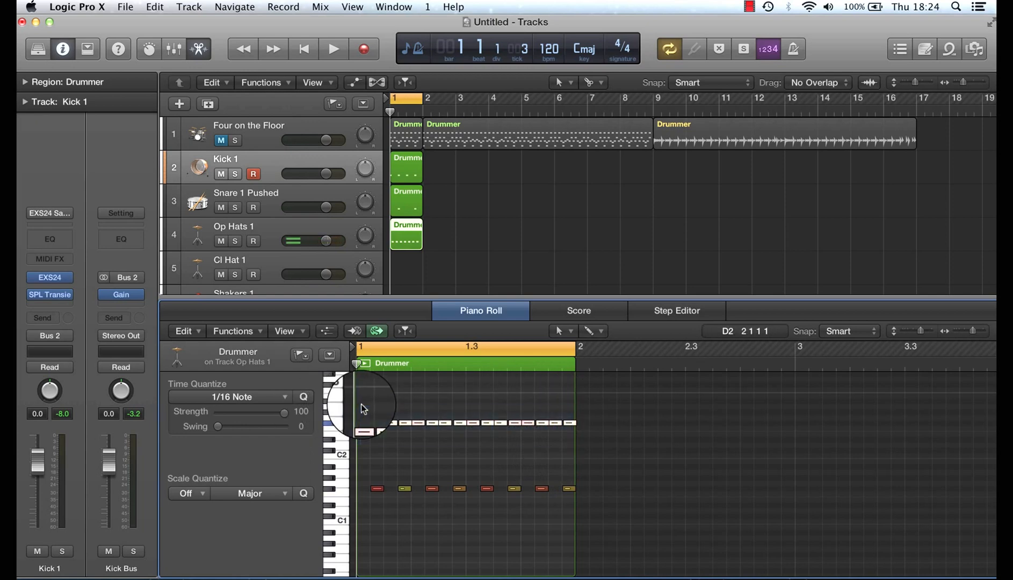
key(Delete)
key(space)
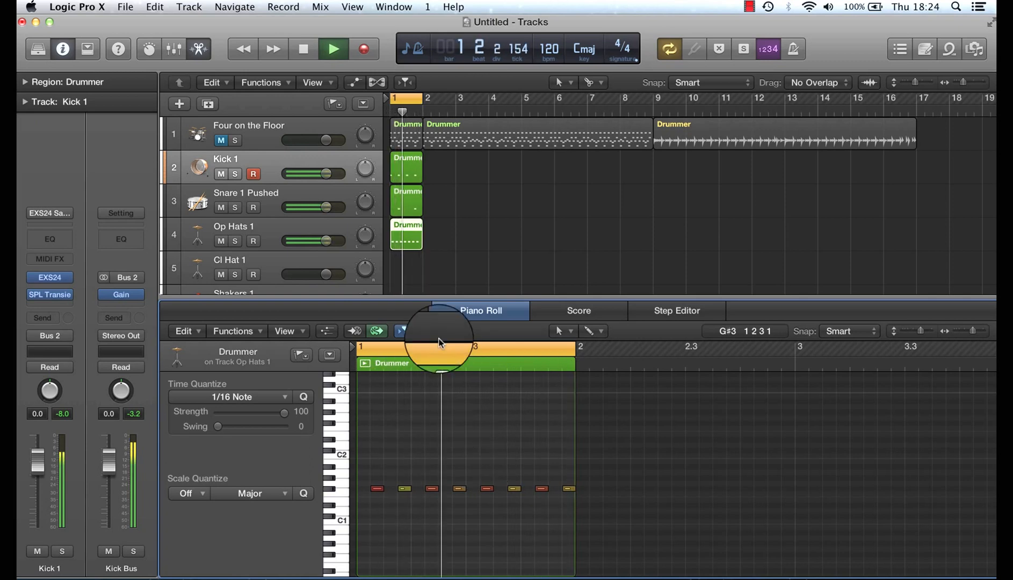
key(space)
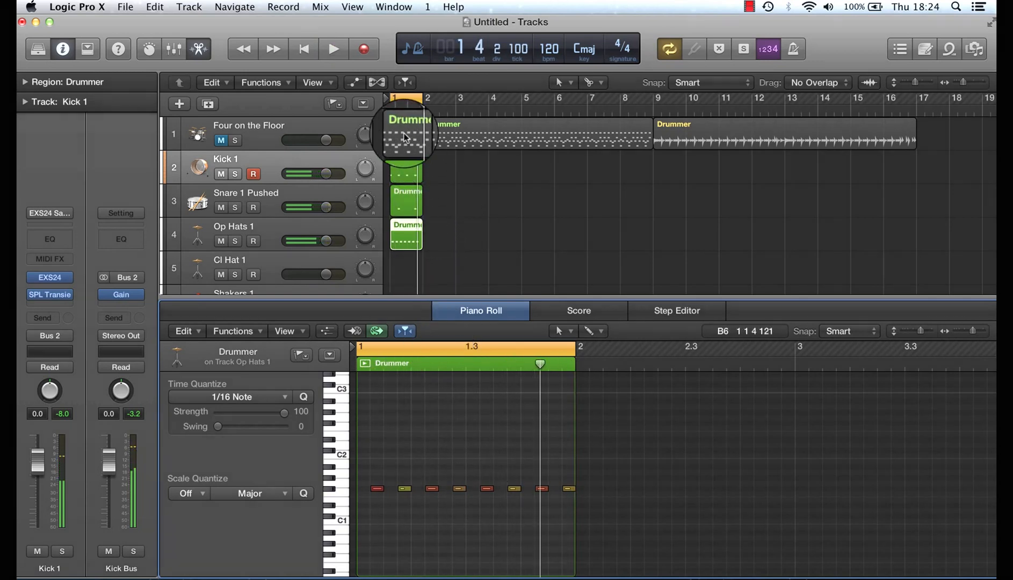
Put a copy of the bar 1 Drummer region holding only its F#2 notes on the Cl Hat 1 track and play the loop.
click(406, 138)
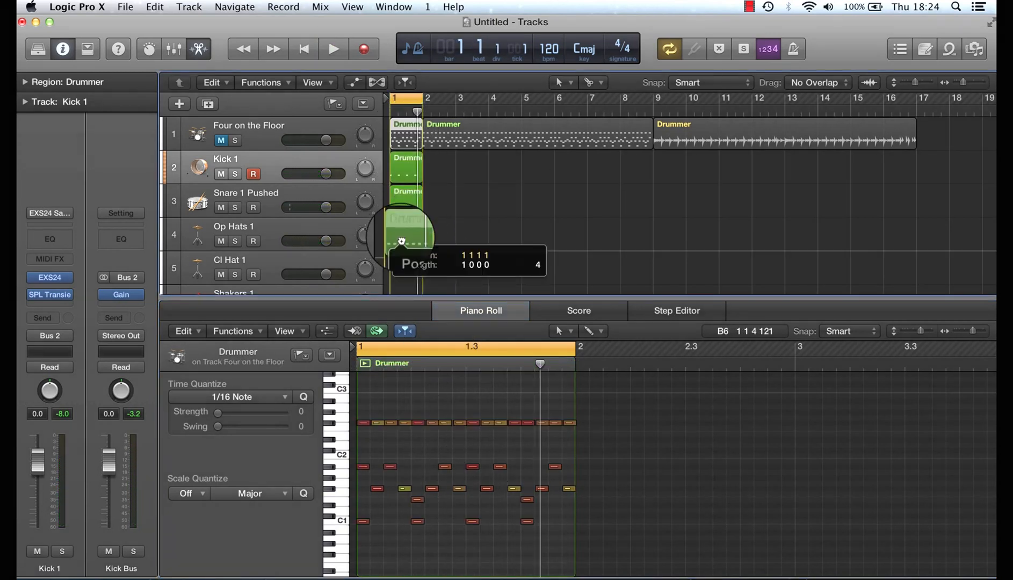
click(406, 271)
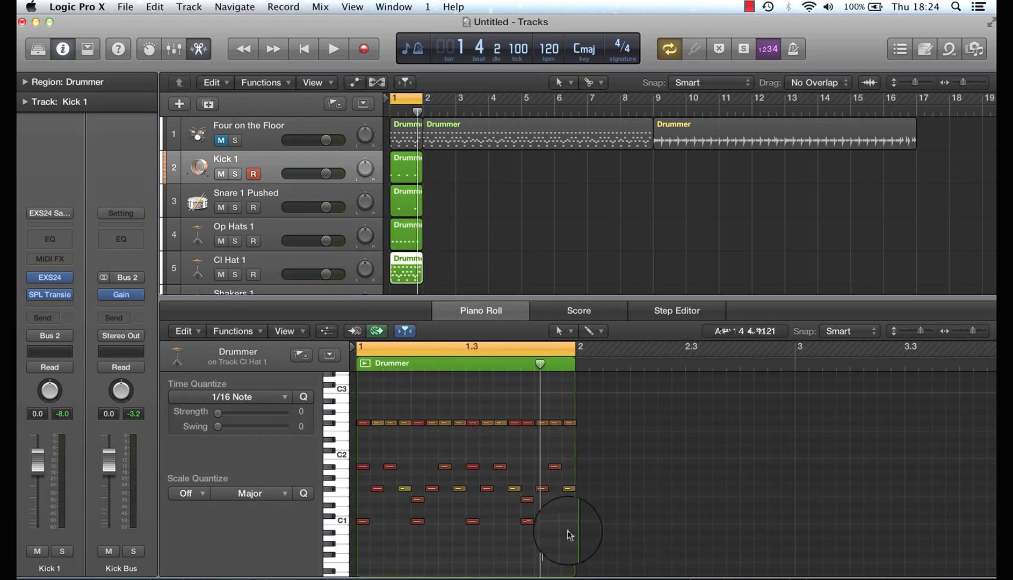
drag(565, 536, 387, 461)
drag(369, 453, 362, 453)
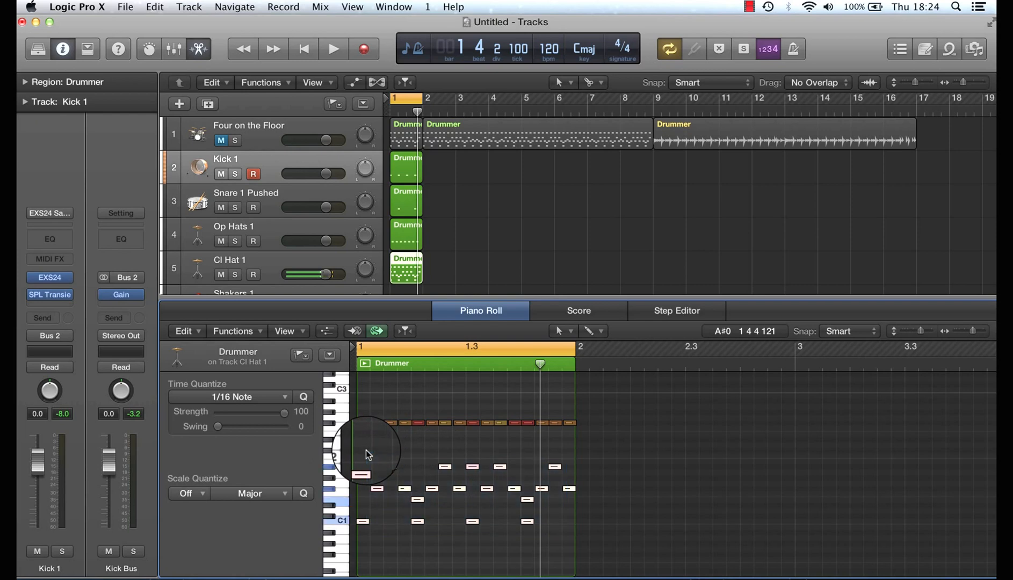
key(Delete)
key(space)
key(space)
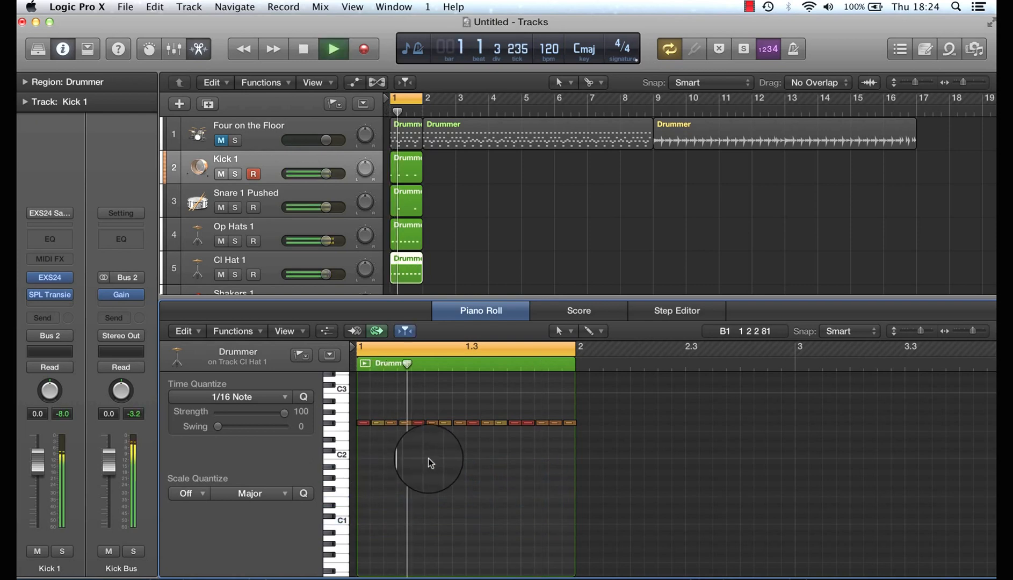
key(space)
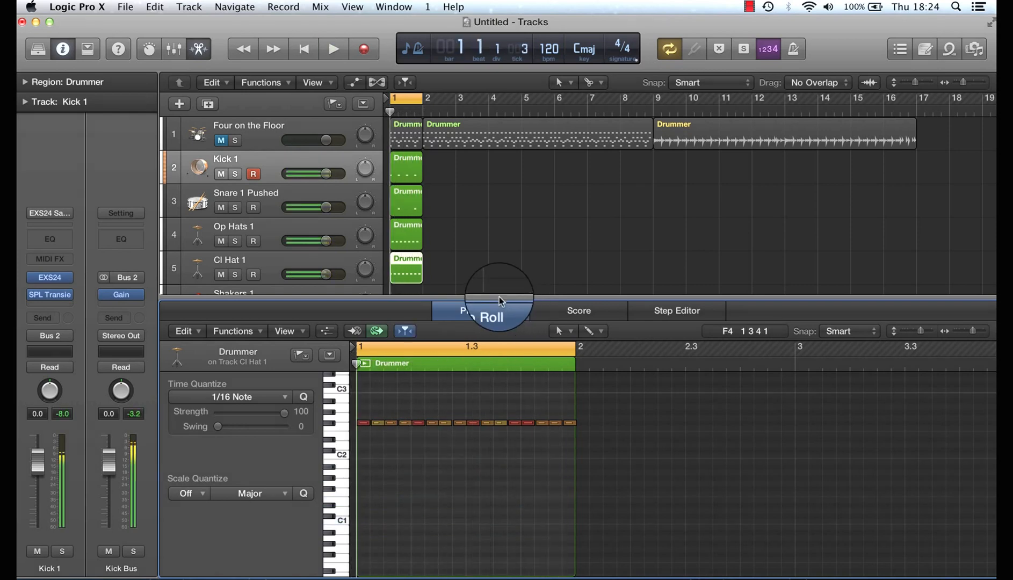
Copy the bar 1 Drummer region to the Shakers 1 track and delete every note in it except the A#1 row.
click(447, 273)
click(400, 147)
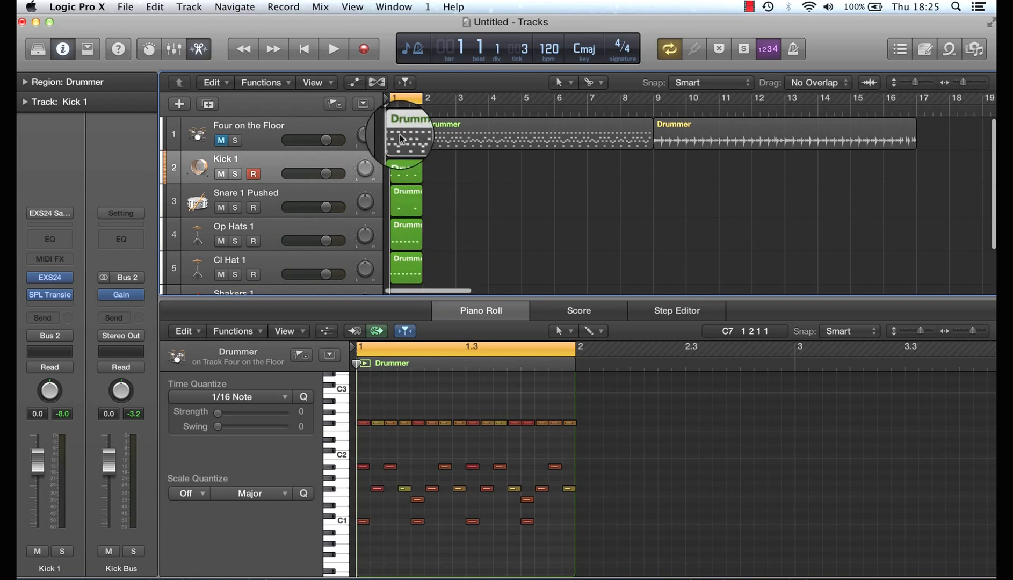
drag(399, 147, 403, 276)
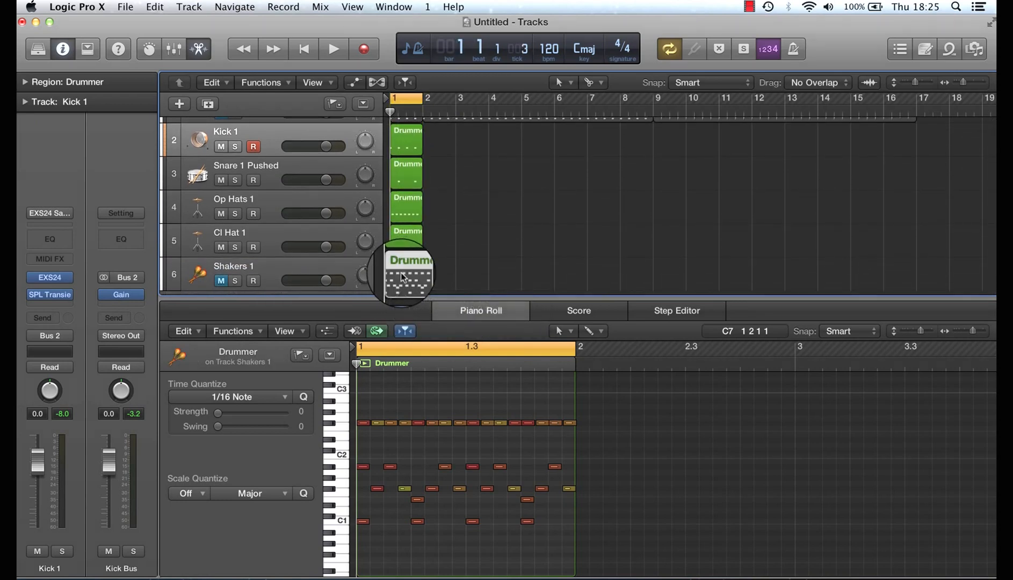
drag(567, 534, 365, 480)
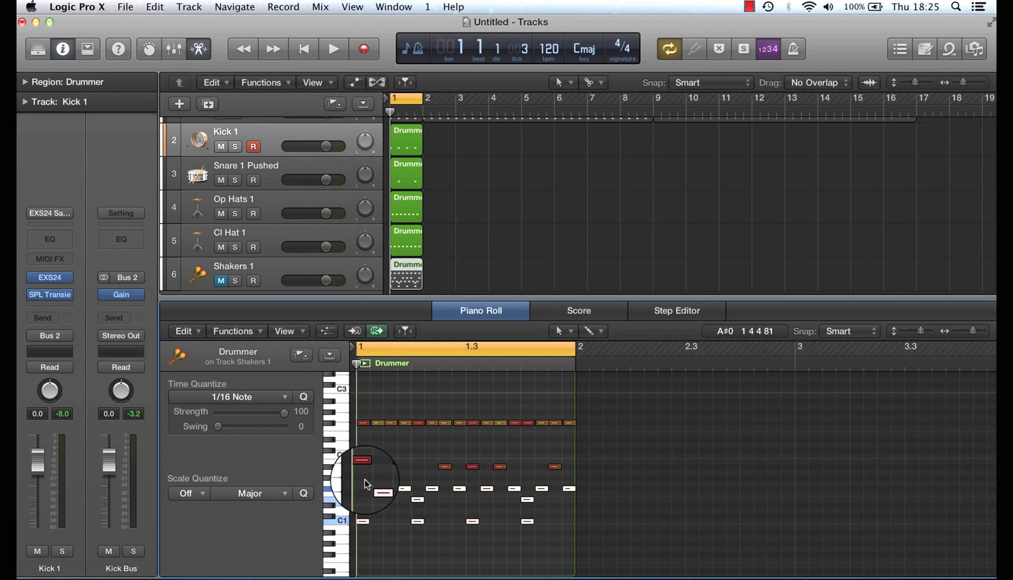
key(Delete)
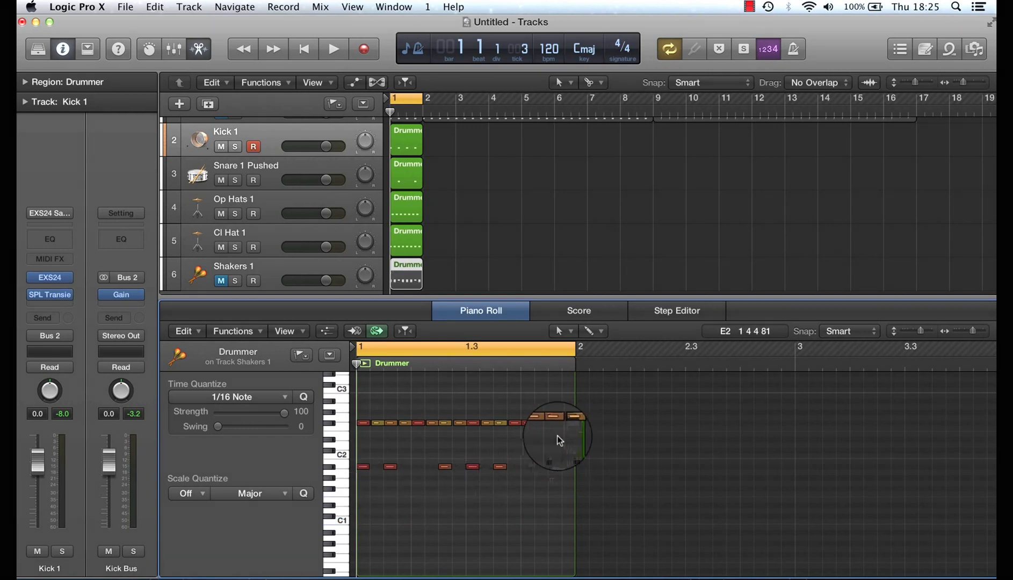
drag(567, 436, 366, 408)
key(Delete)
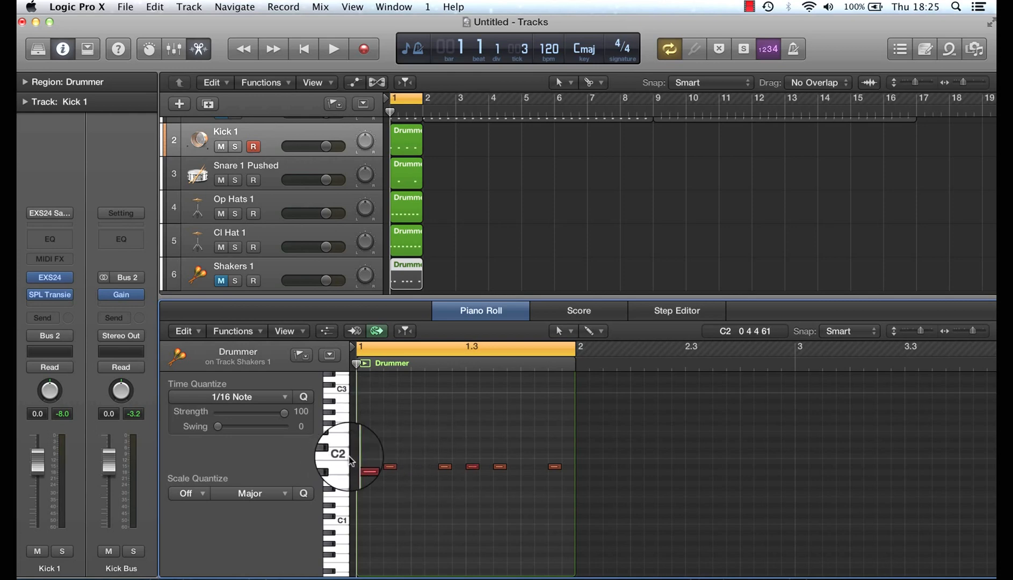
drag(360, 456, 562, 483)
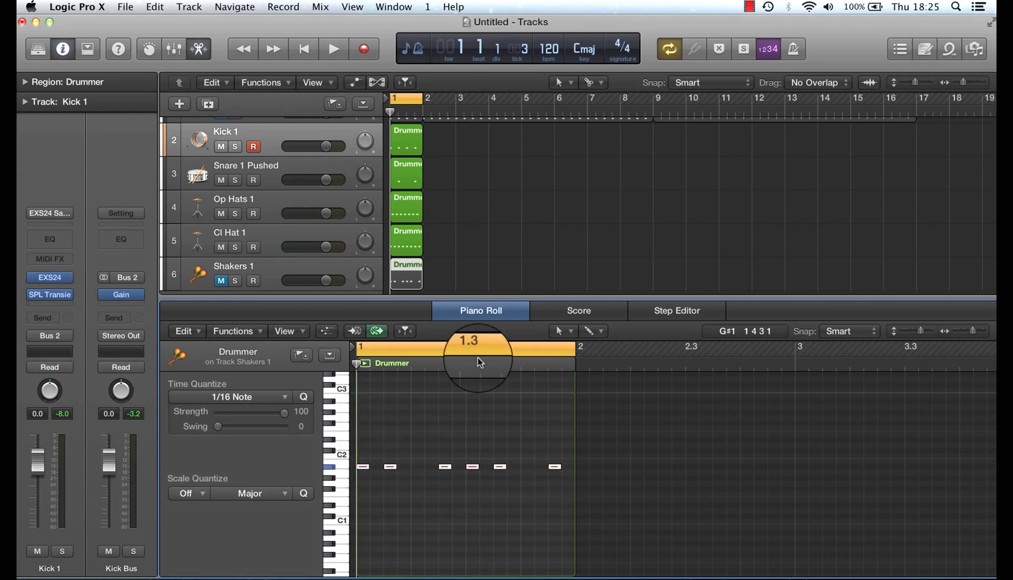
Unmute the Shakers 1 track and play the one-bar loop with all five drum instruments.
click(221, 281)
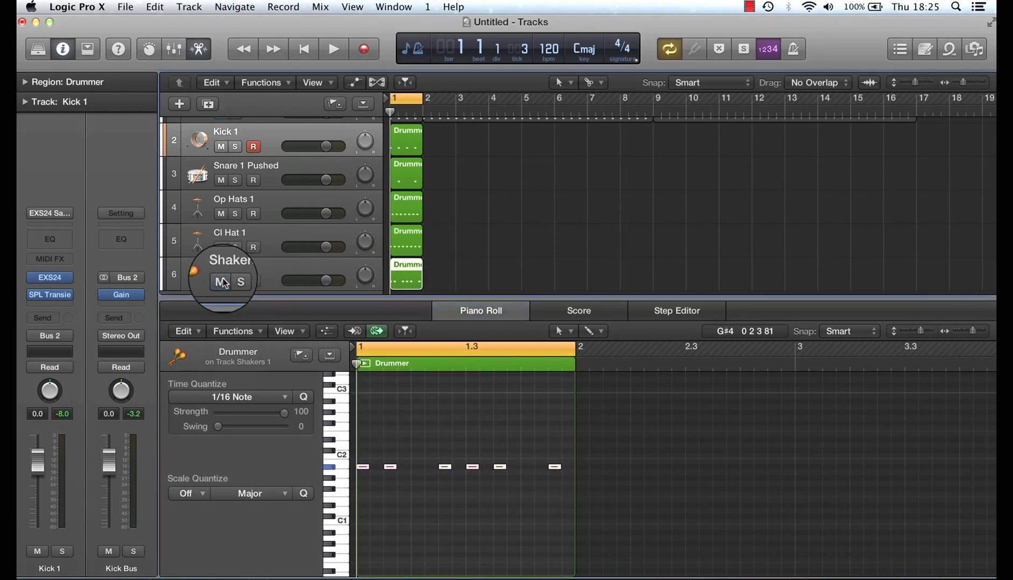
key(space)
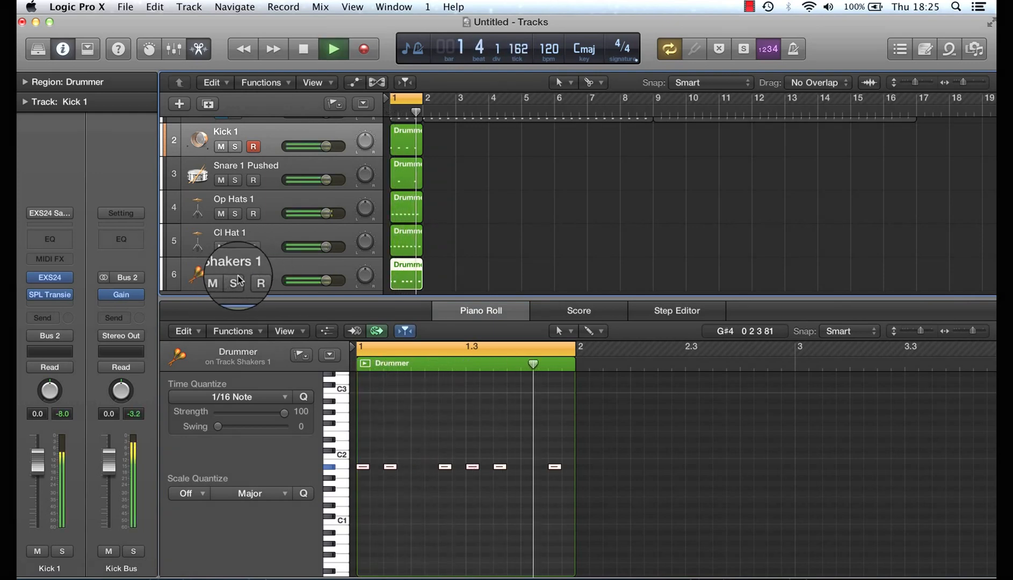
scroll(450, 139, up, 2)
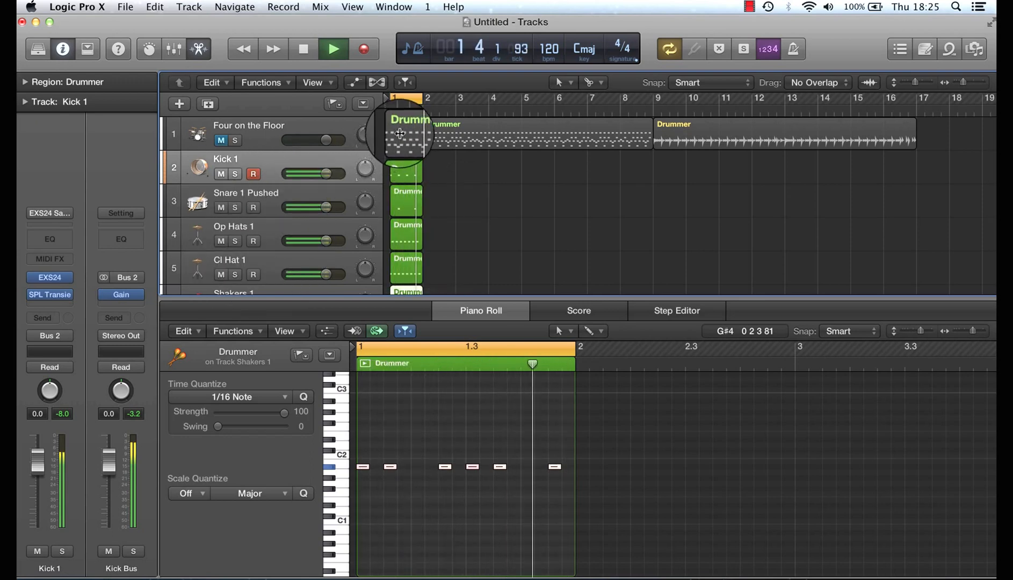
scroll(482, 210, down, 1)
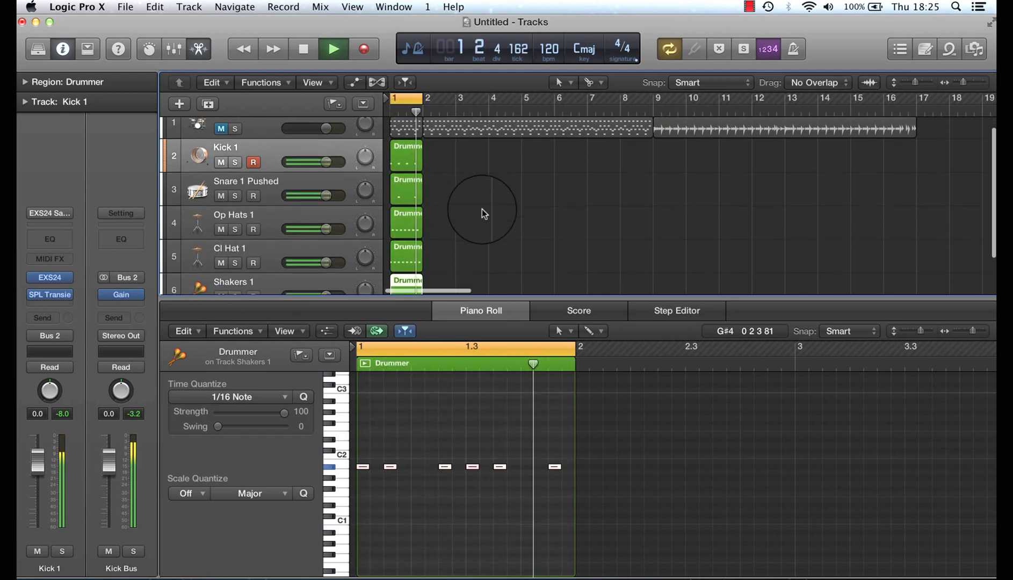
scroll(481, 209, down, 1)
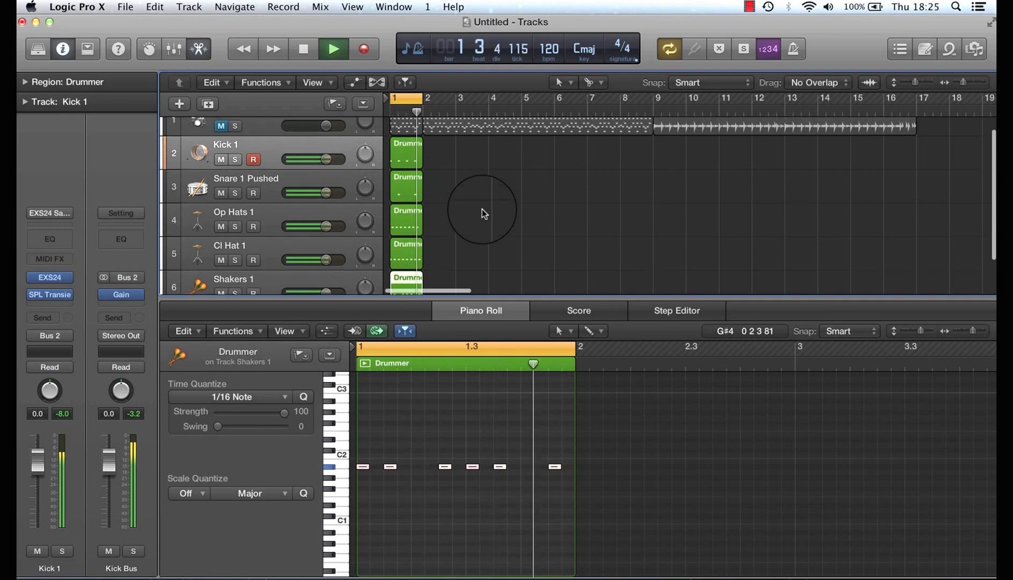